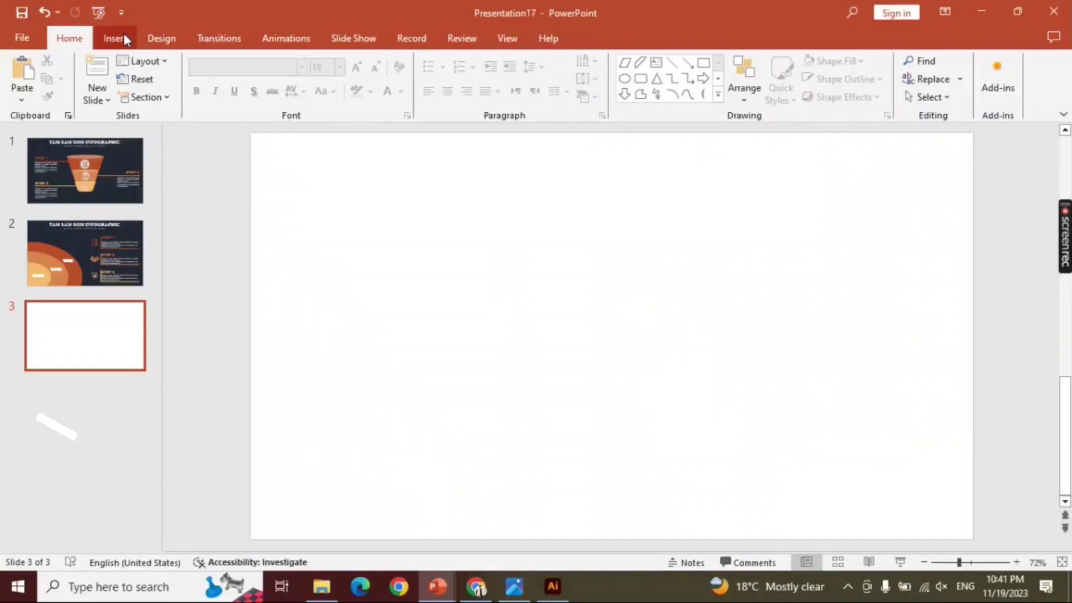
# Step: Draw a wide, steeply slanted parallelogram near the centre of the slide
pyautogui.click(116, 37)
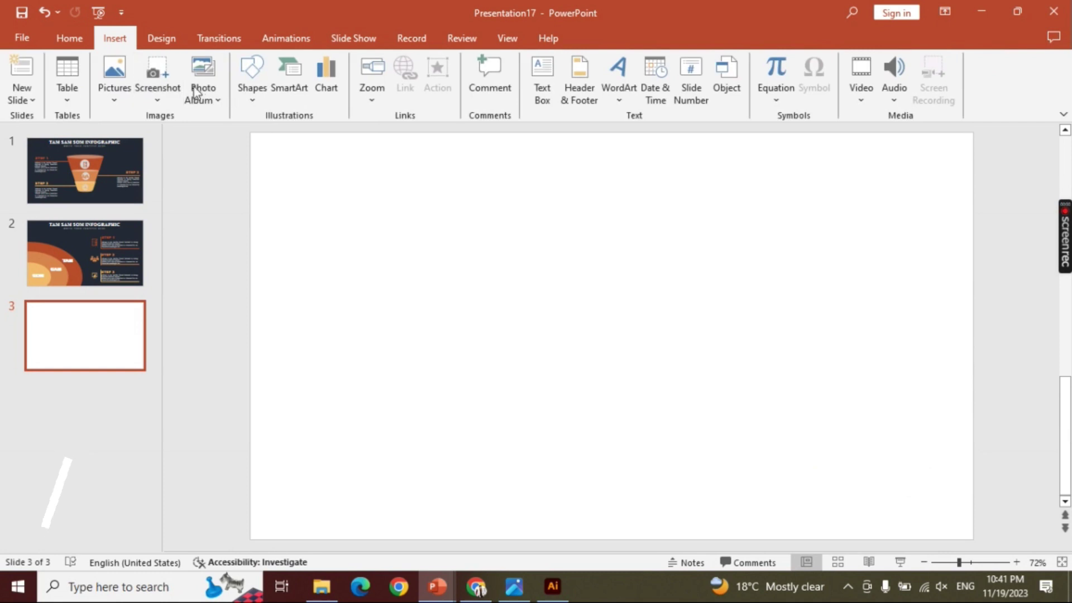
pyautogui.click(256, 95)
pyautogui.click(245, 133)
pyautogui.moveTo(509, 244)
pyautogui.mouseDown()
pyautogui.moveTo(557, 321)
pyautogui.moveTo(541, 349)
pyautogui.mouseUp()
pyautogui.moveTo(546, 295); pyautogui.dragTo(612, 296)
pyautogui.moveTo(536, 244); pyautogui.dragTo(573, 244)
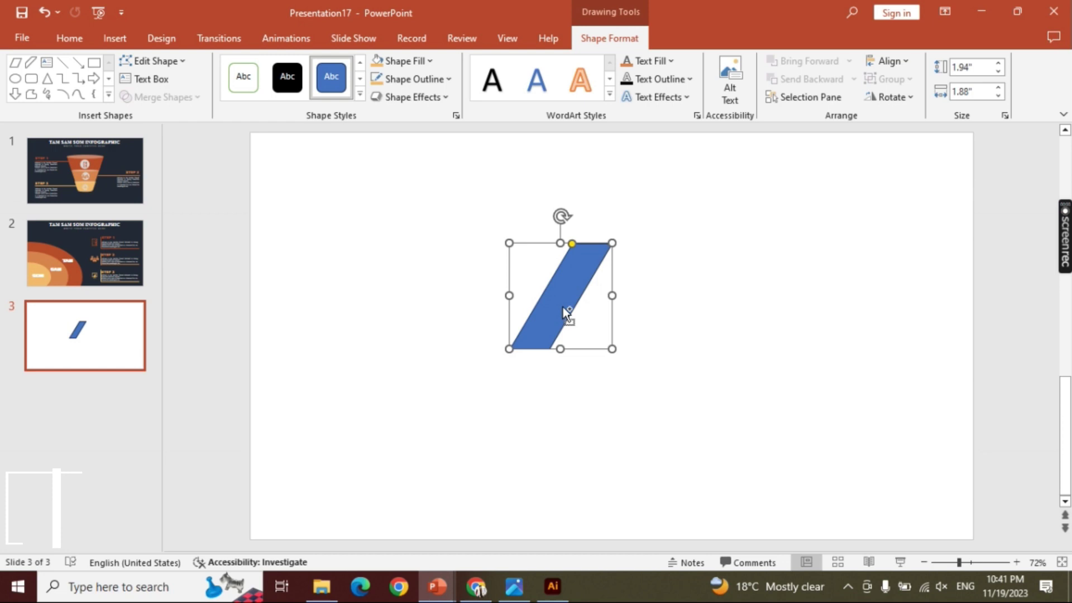
# Step: Duplicate the parallelogram, flip it horizontally and place it below to form a chevron
pyautogui.hotkey('ctrl', 'd')
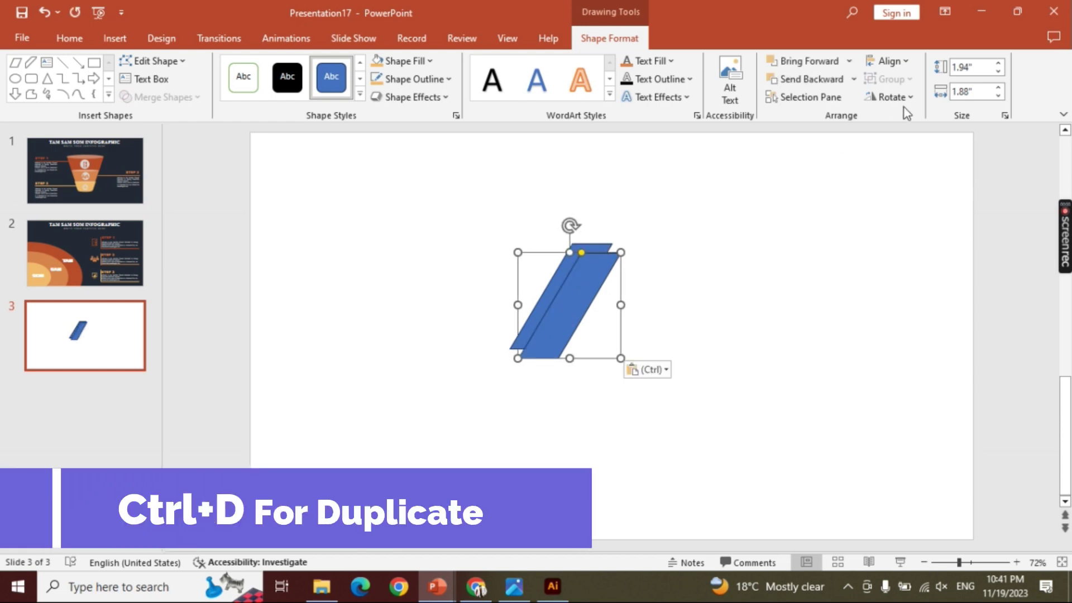
pyautogui.click(899, 97)
pyautogui.click(917, 168)
pyautogui.moveTo(590, 323); pyautogui.dragTo(579, 423)
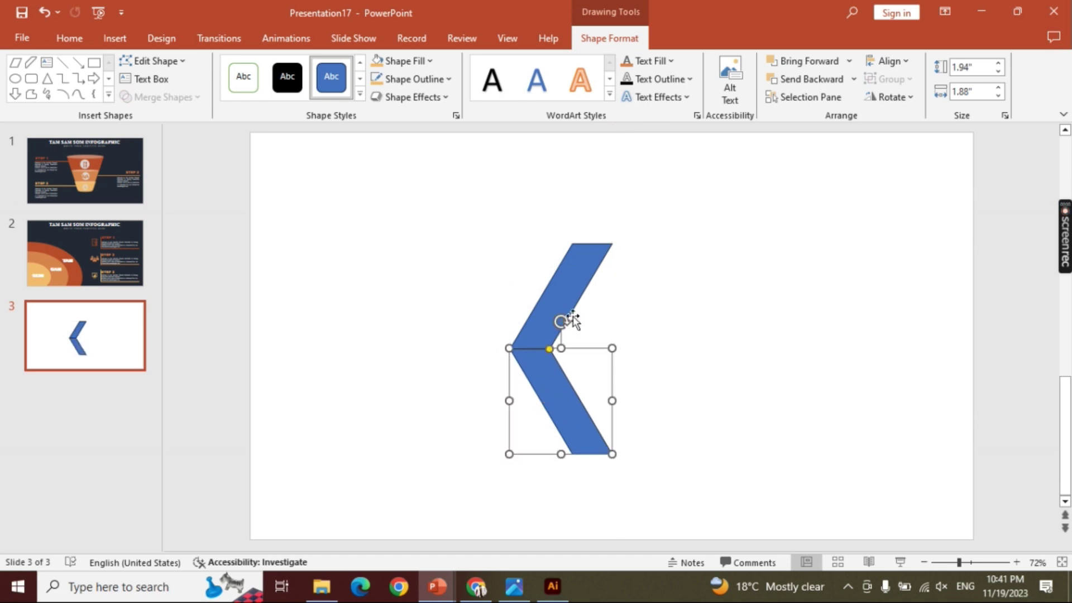
# Step: Duplicate the chevron, flip it horizontally and align it on the right to close the diamond
pyautogui.keyDown('shift'); pyautogui.click(559, 312); pyautogui.keyUp('shift')
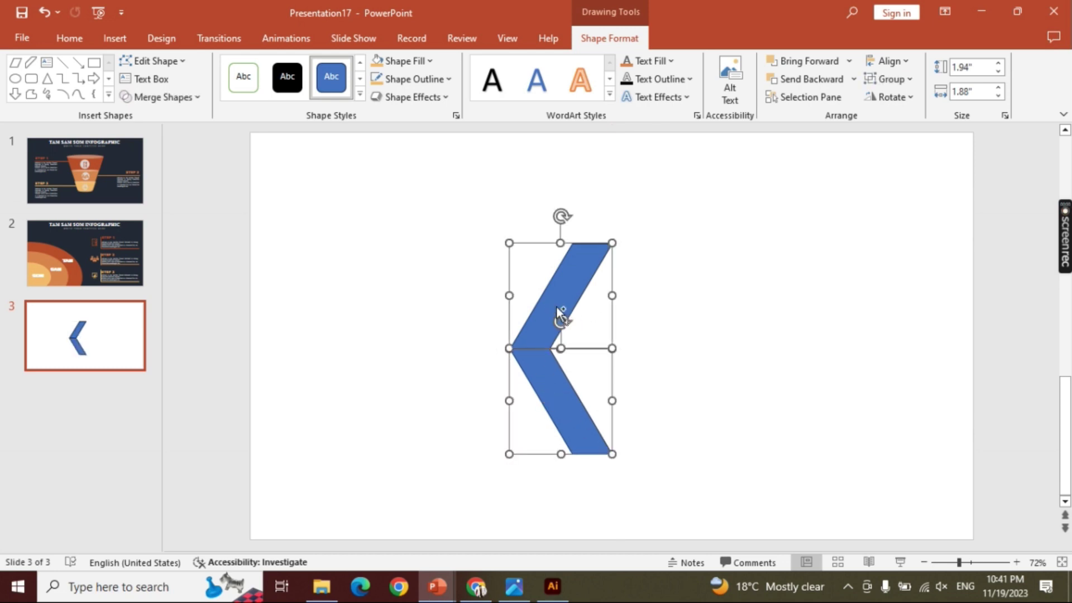
pyautogui.hotkey('ctrl', 'd')
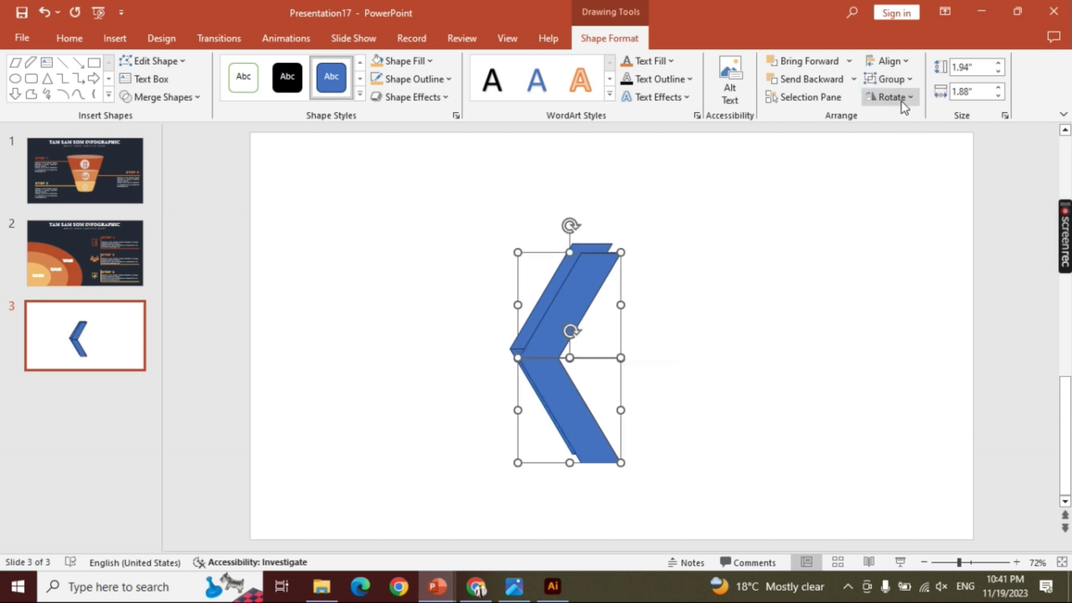
pyautogui.click(903, 102)
pyautogui.click(937, 172)
pyautogui.moveTo(616, 350); pyautogui.dragTo(656, 338)
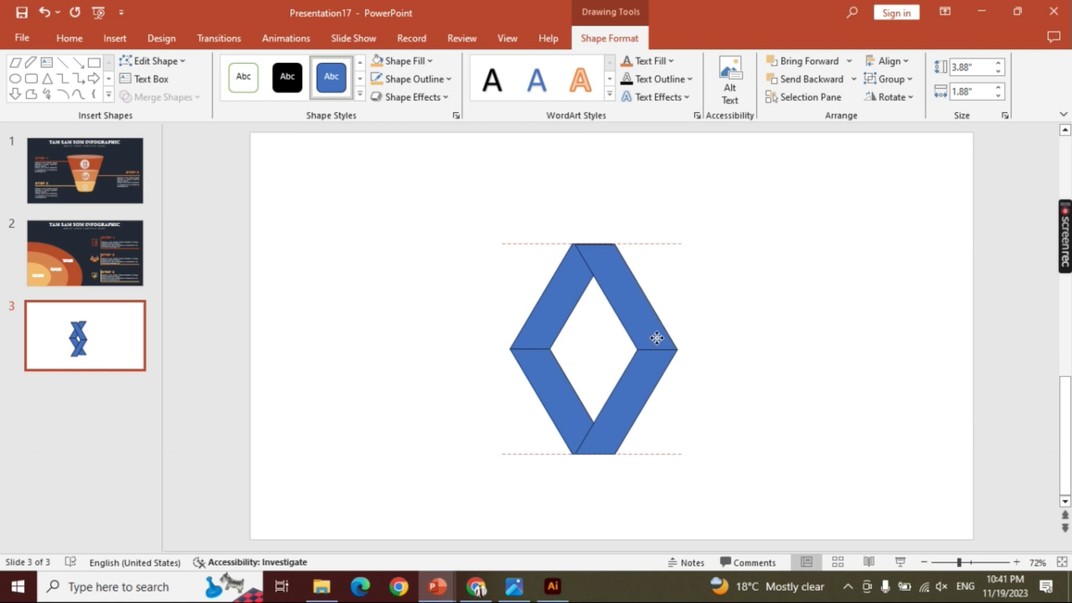
pyautogui.moveTo(657, 338); pyautogui.dragTo(652, 337)
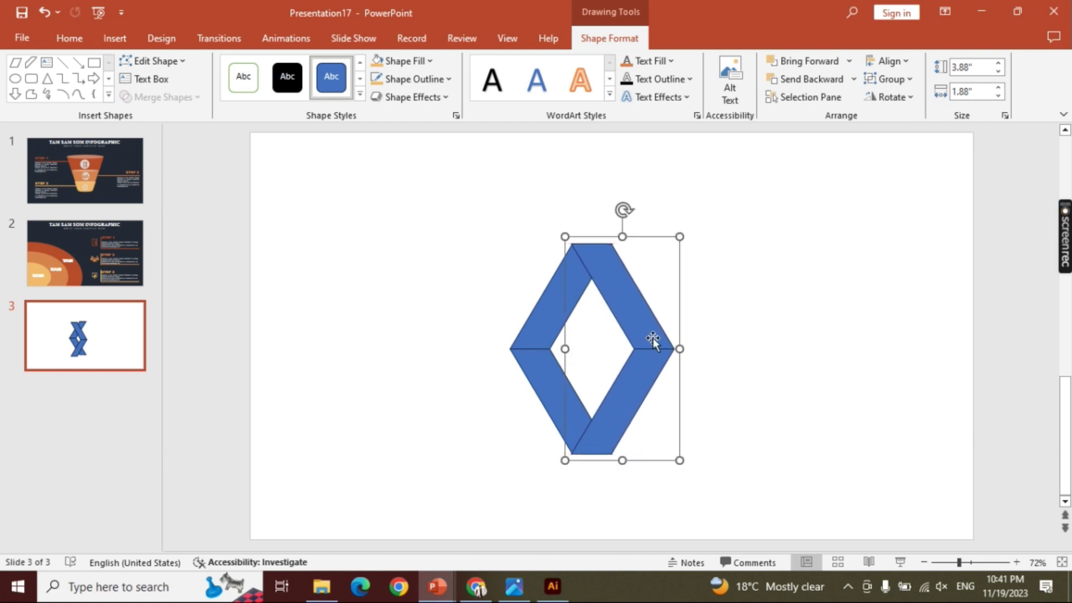
# Step: Send the right half of the diamond behind the left half
pyautogui.click(853, 79)
pyautogui.click(840, 111)
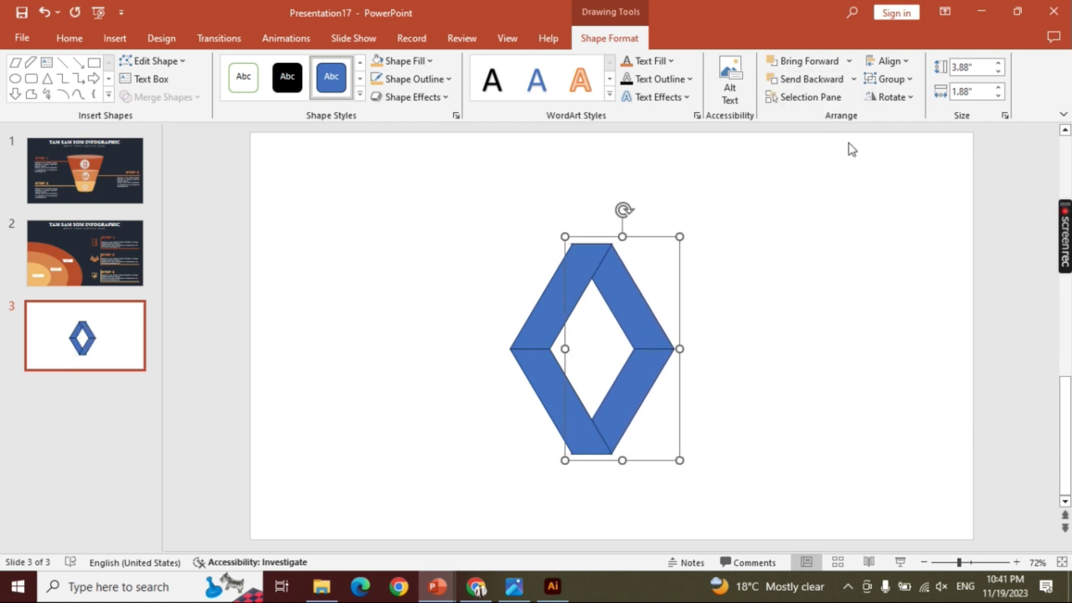
pyautogui.click(1011, 297)
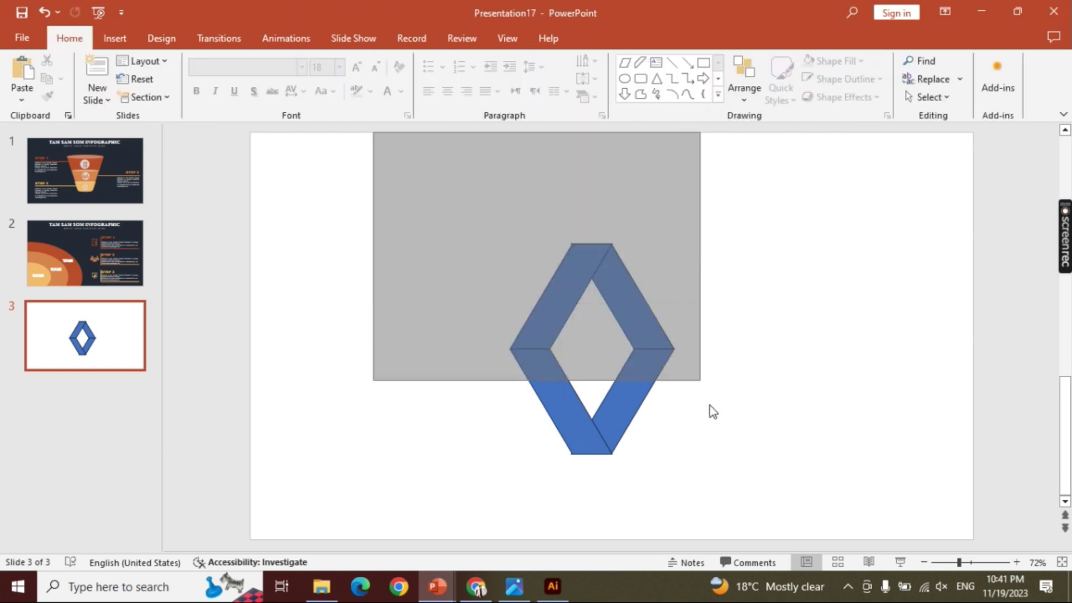
# Step: Move the whole diamond left and up on the slide
pyautogui.moveTo(372, 132); pyautogui.dragTo(747, 497)
pyautogui.moveTo(649, 332); pyautogui.dragTo(551, 324)
pyautogui.click(699, 385)
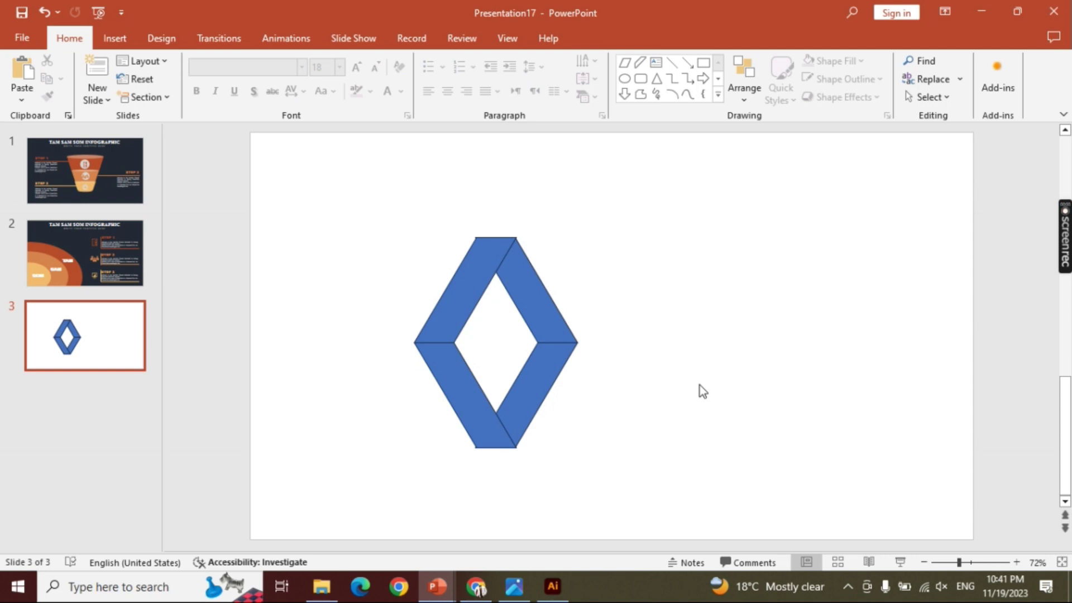
pyautogui.keyDown('ctrl'); pyautogui.scroll(5, 511, 254); pyautogui.keyUp('ctrl')
pyautogui.keyDown('ctrl'); pyautogui.scroll(3, 510, 255); pyautogui.keyUp('ctrl')
pyautogui.keyDown('ctrl'); pyautogui.scroll(3, 510, 254); pyautogui.keyUp('ctrl')
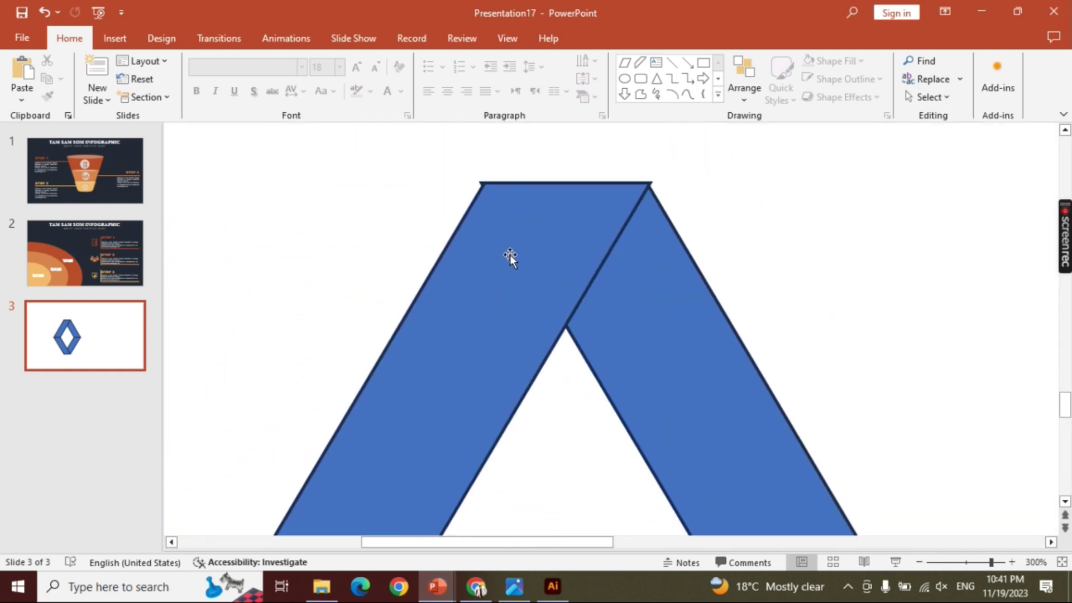
pyautogui.keyDown('ctrl'); pyautogui.scroll(-2, 510, 255); pyautogui.keyUp('ctrl')
pyautogui.keyDown('ctrl'); pyautogui.scroll(-3, 510, 254); pyautogui.keyUp('ctrl')
pyautogui.keyDown('ctrl'); pyautogui.scroll(-3, 510, 255); pyautogui.keyUp('ctrl')
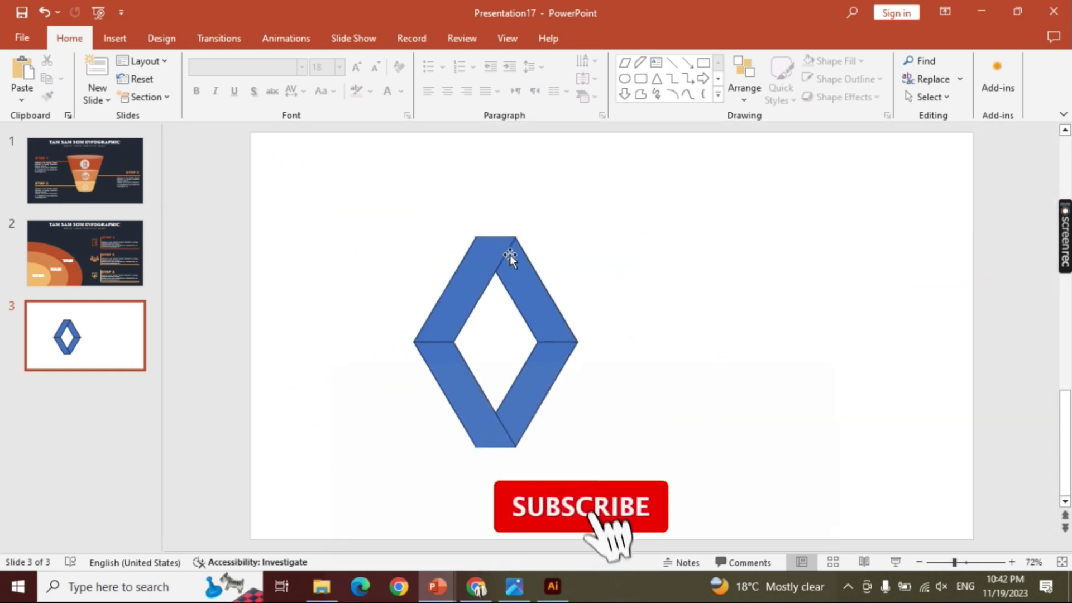
# Step: Paste a copy of the upper-left band over the original and shorten it from the top
pyautogui.click(450, 310)
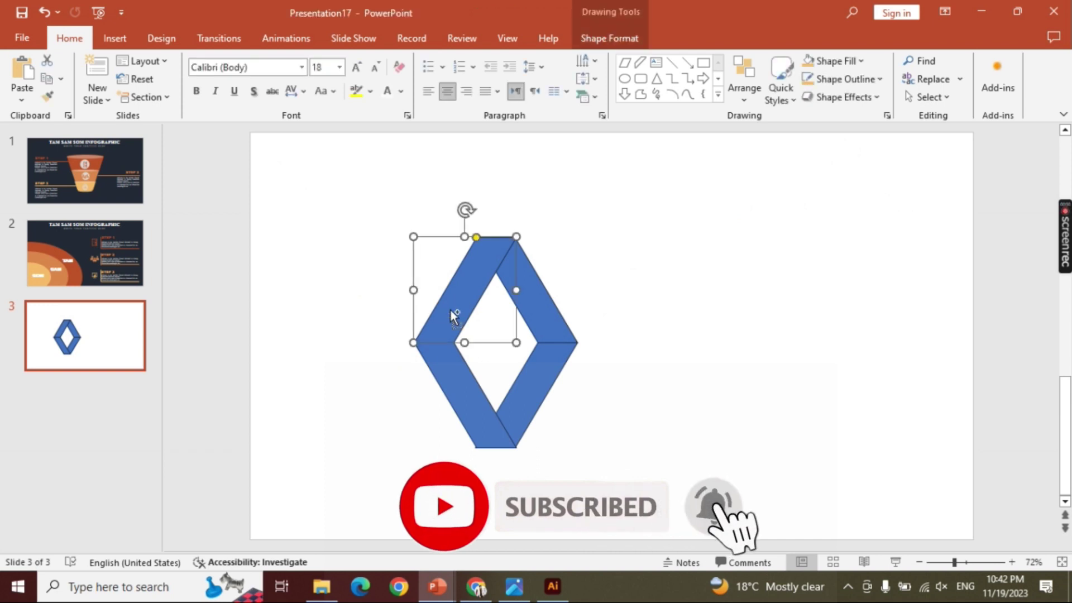
pyautogui.hotkey('ctrl', 'c')
pyautogui.hotkey('ctrl', 'v')
pyautogui.moveTo(450, 309); pyautogui.dragTo(461, 304)
pyautogui.moveTo(465, 237); pyautogui.dragTo(462, 263)
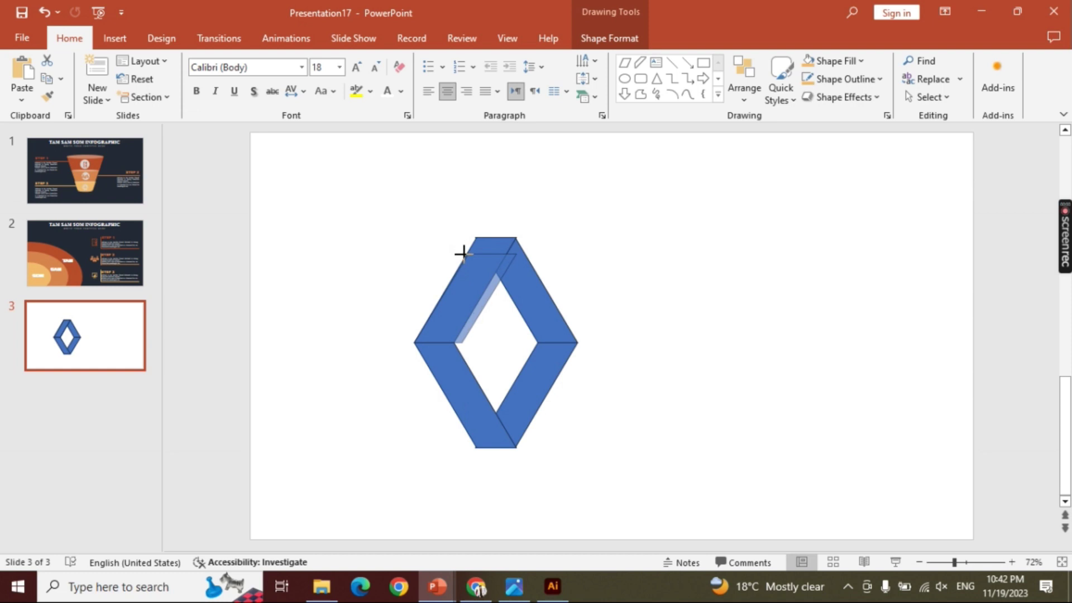
pyautogui.click(501, 299)
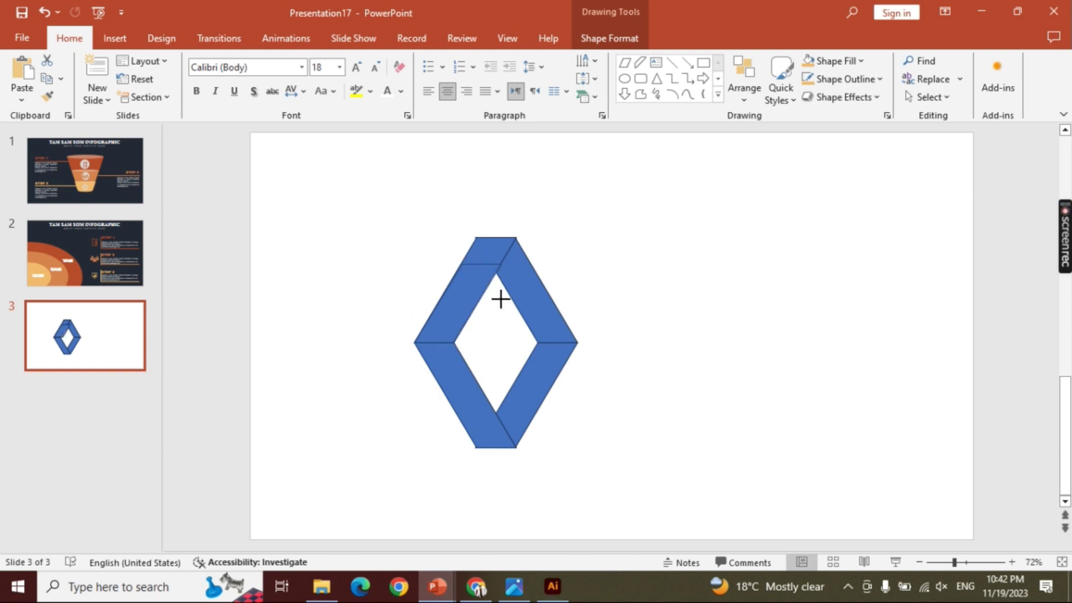
# Step: Adjust the copied band's length, width and slant so its edges line up with the diamond
pyautogui.click(500, 300)
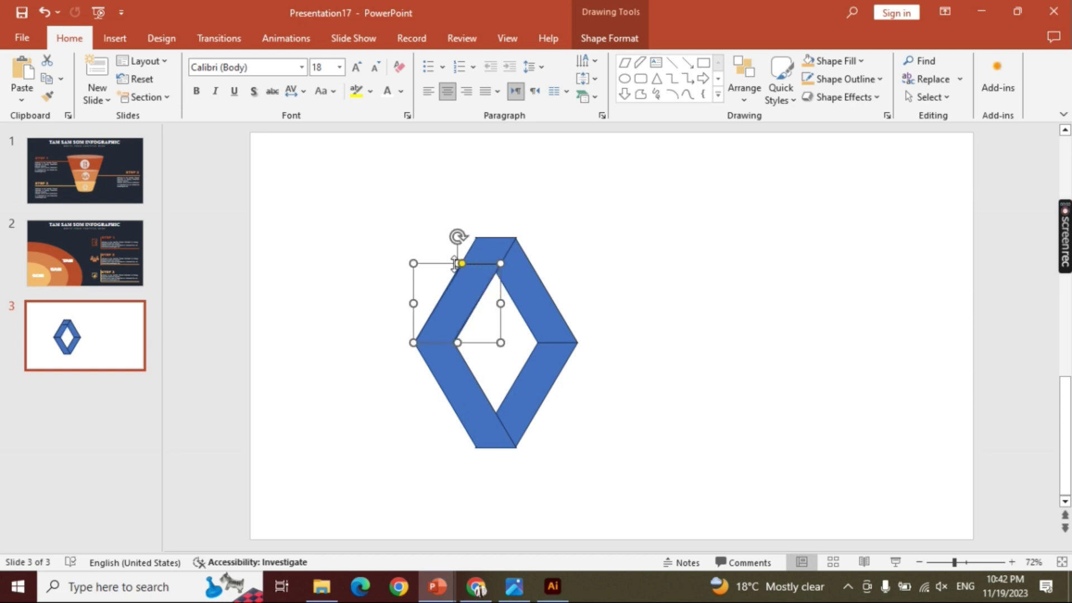
pyautogui.moveTo(453, 263); pyautogui.dragTo(453, 254)
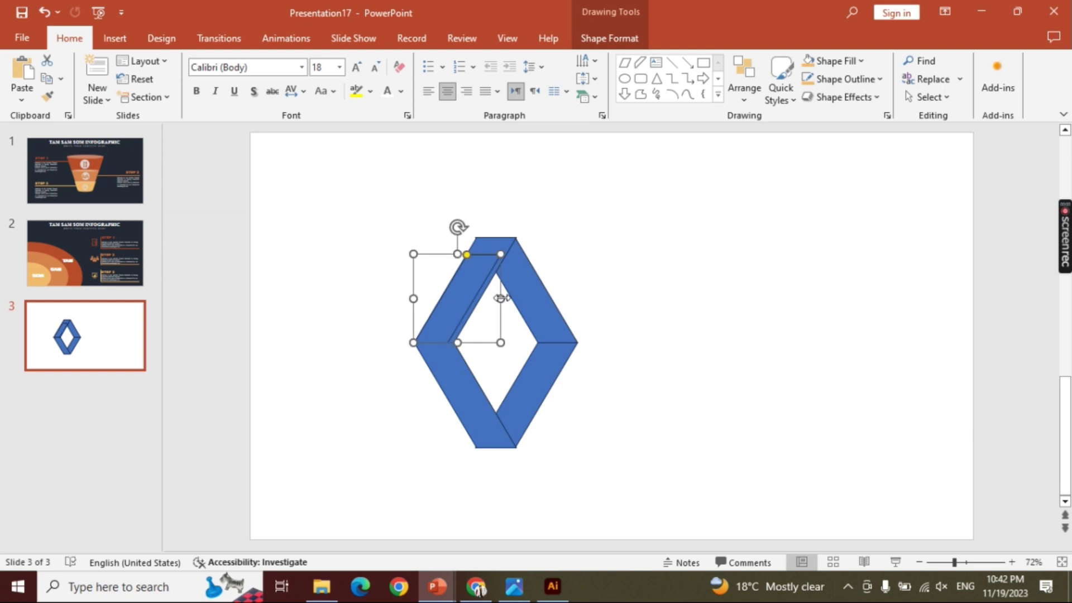
pyautogui.moveTo(501, 299); pyautogui.dragTo(507, 298)
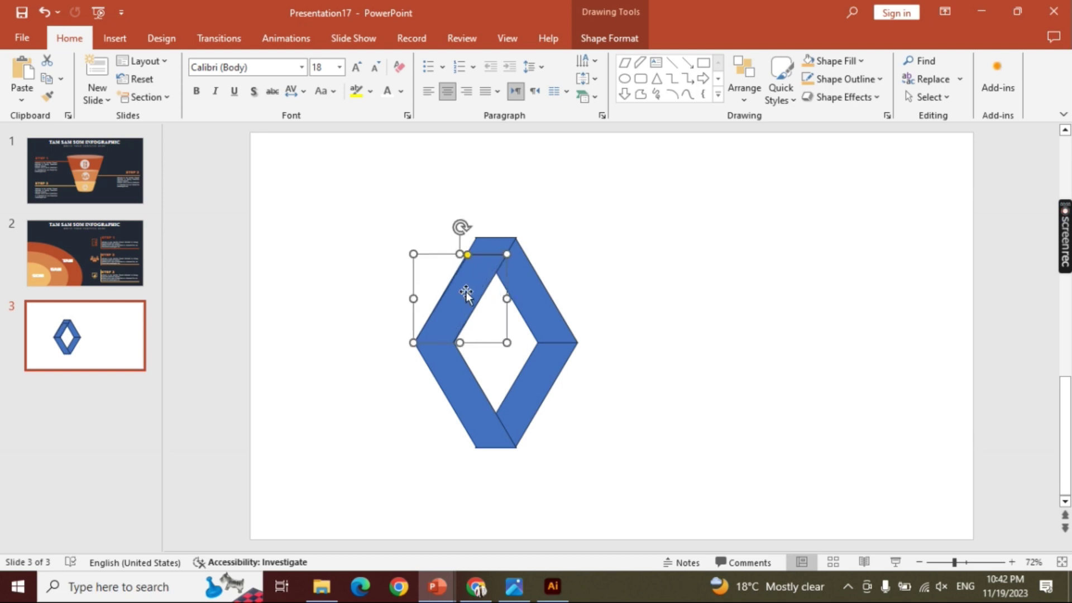
pyautogui.scroll(10, 471, 272)
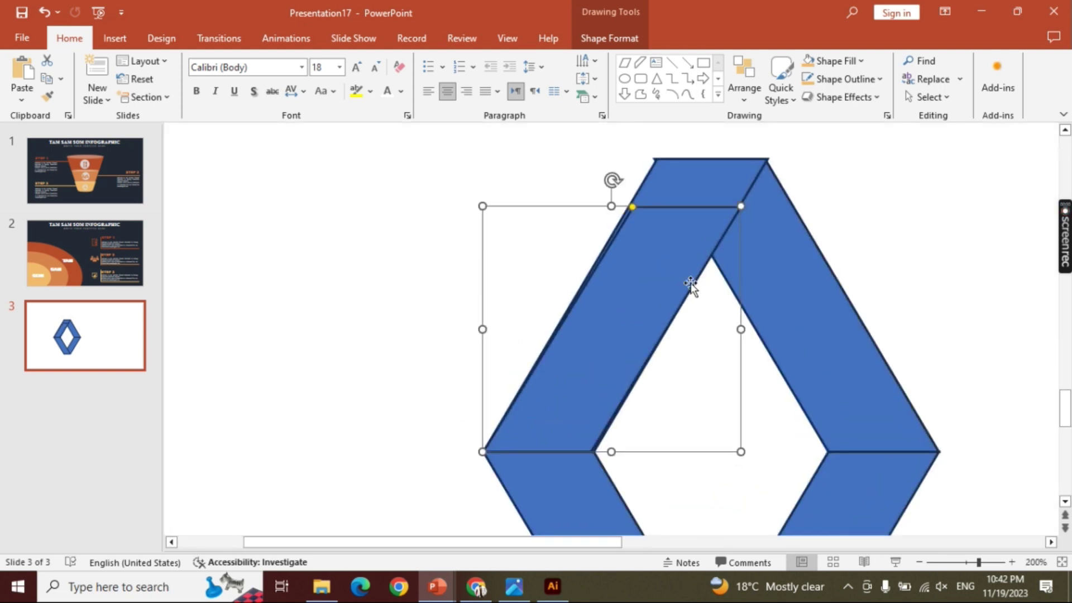
pyautogui.moveTo(632, 209); pyautogui.dragTo(626, 208)
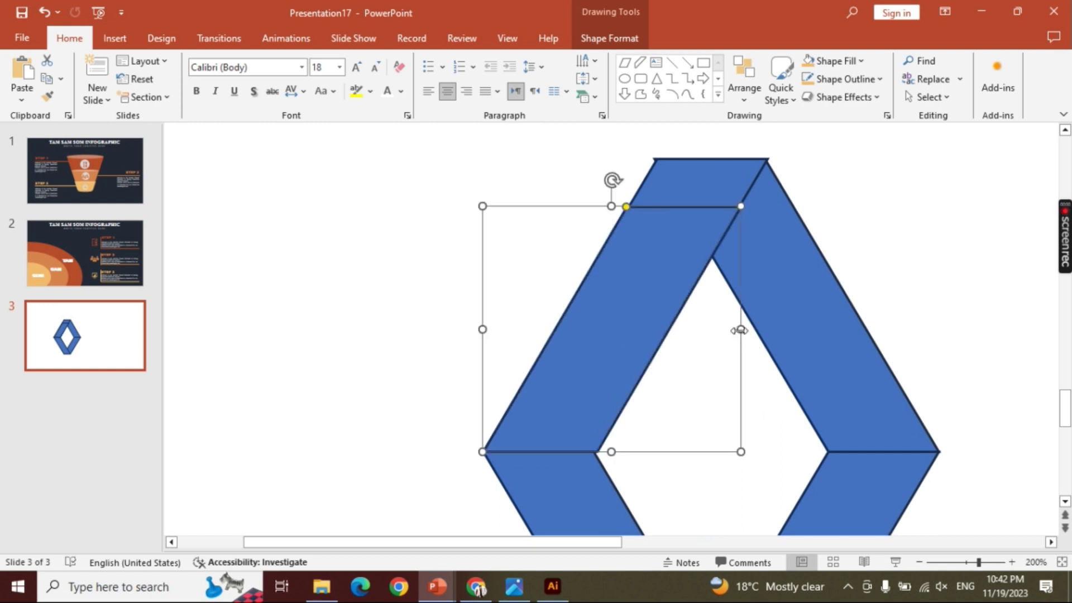
pyautogui.click(735, 329)
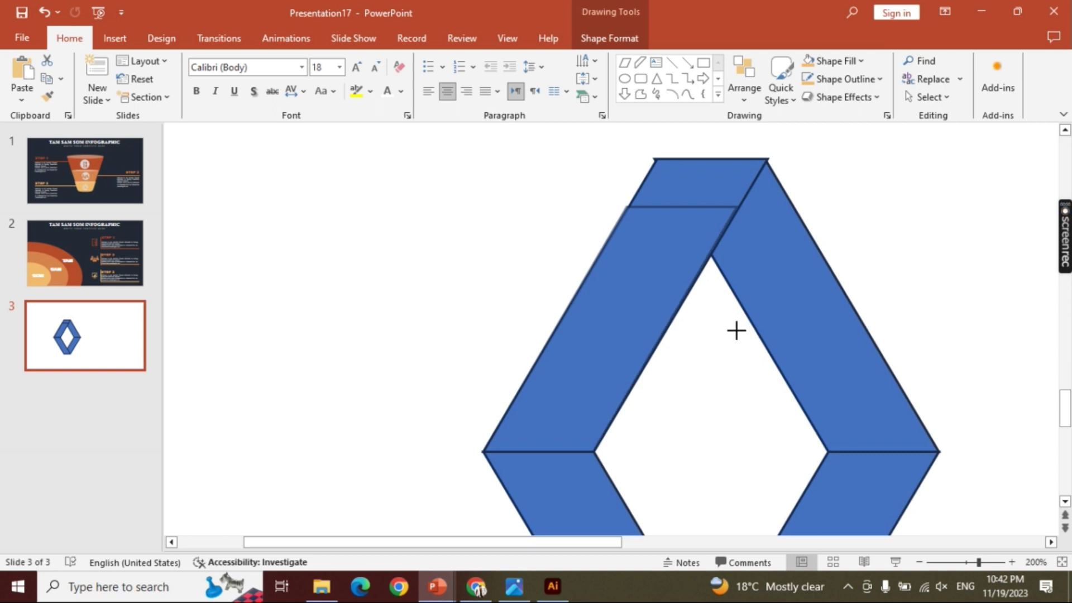
pyautogui.click(666, 262)
pyautogui.keyDown('ctrl'); pyautogui.scroll(-5, 666, 263); pyautogui.keyUp('ctrl')
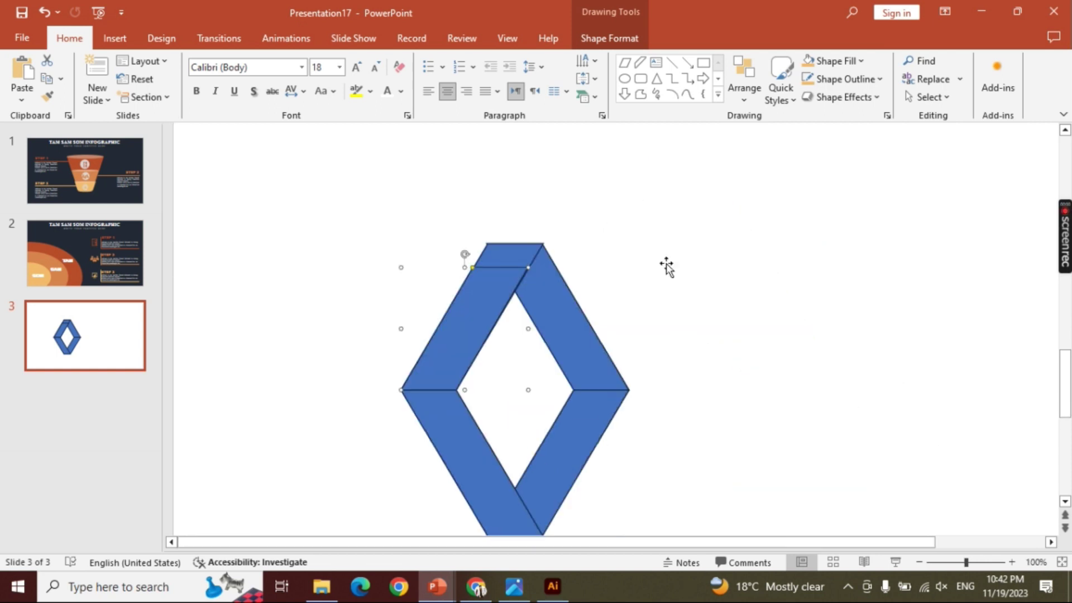
# Step: Move a band copy beside the diamond, duplicate it, flip it and place it below as an arrow
pyautogui.moveTo(459, 350); pyautogui.dragTo(689, 353)
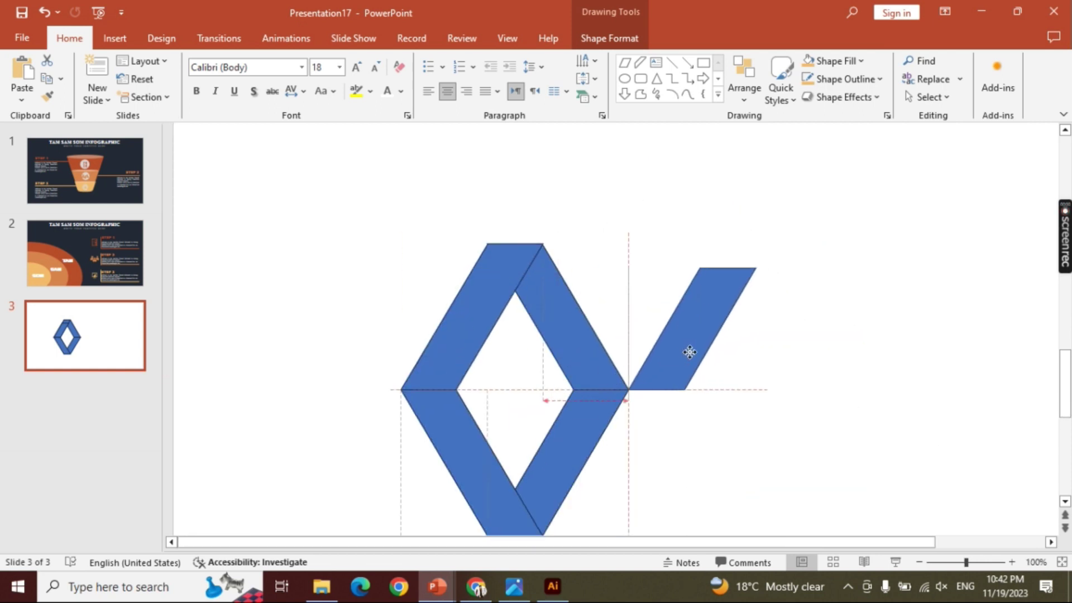
pyautogui.hotkey('ctrl', 'd')
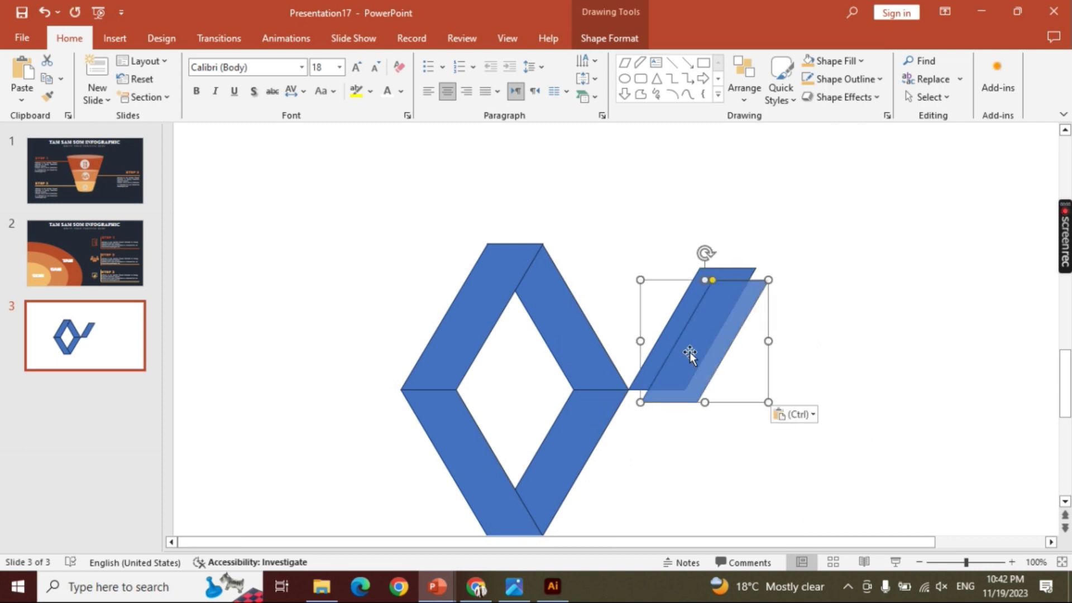
pyautogui.click(609, 38)
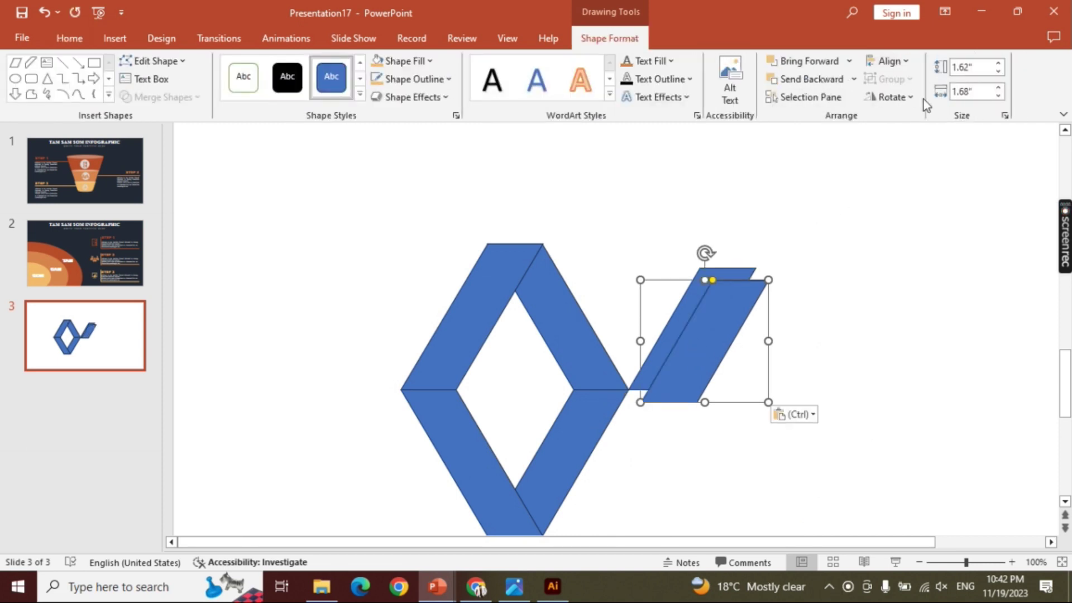
pyautogui.click(904, 98)
pyautogui.click(922, 171)
pyautogui.moveTo(719, 369); pyautogui.dragTo(702, 482)
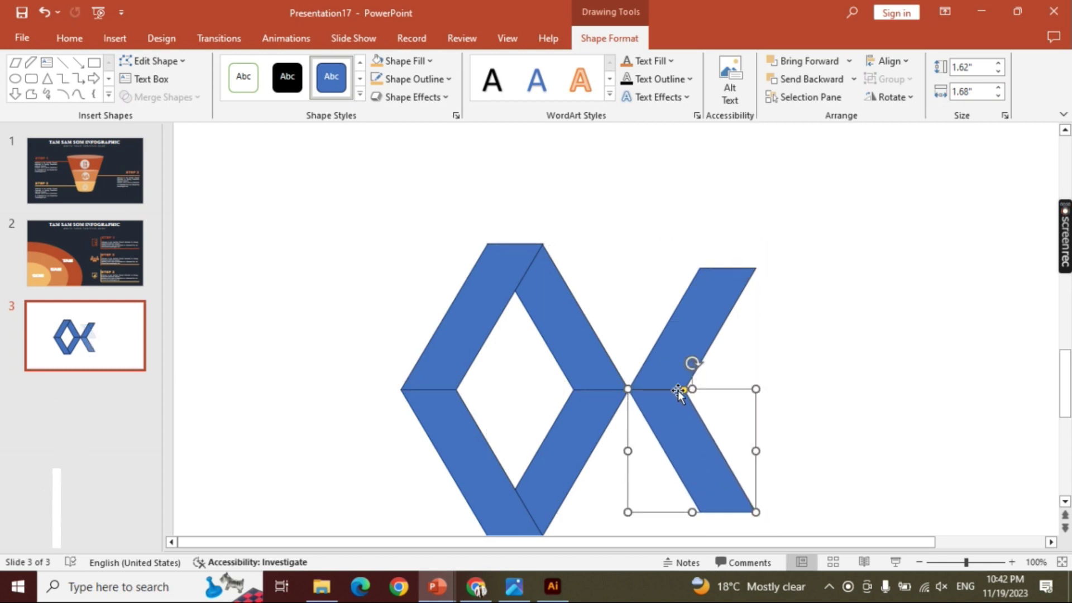
# Step: Duplicate and group the arrow, flip it horizontally and move it right to close a second diamond
pyautogui.keyDown('shift'); pyautogui.click(677, 369); pyautogui.keyUp('shift')
pyautogui.hotkey('ctrl', 'd')
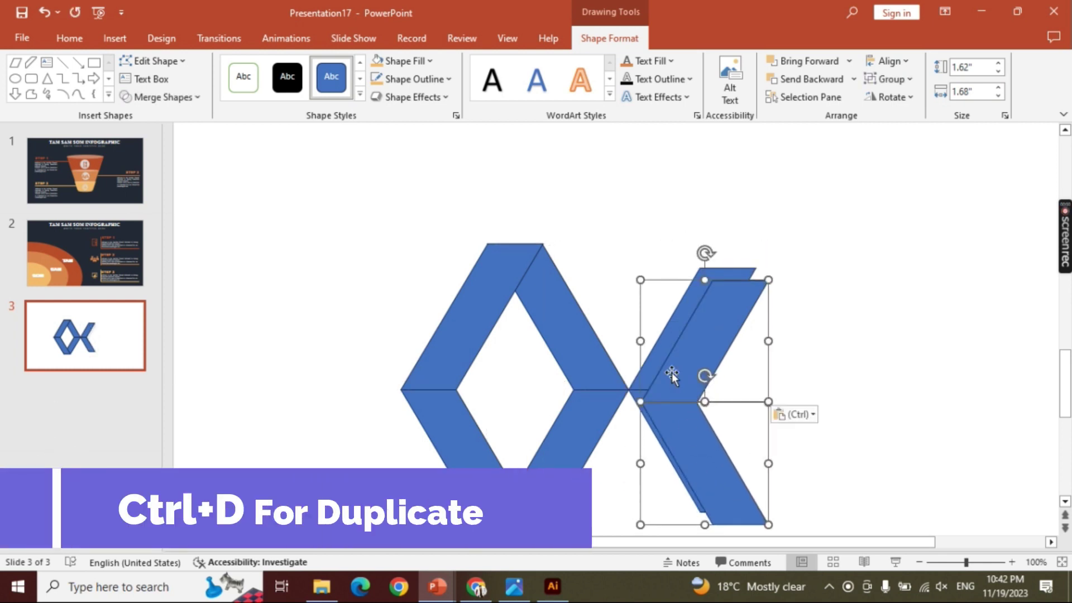
pyautogui.click(889, 79)
pyautogui.click(893, 103)
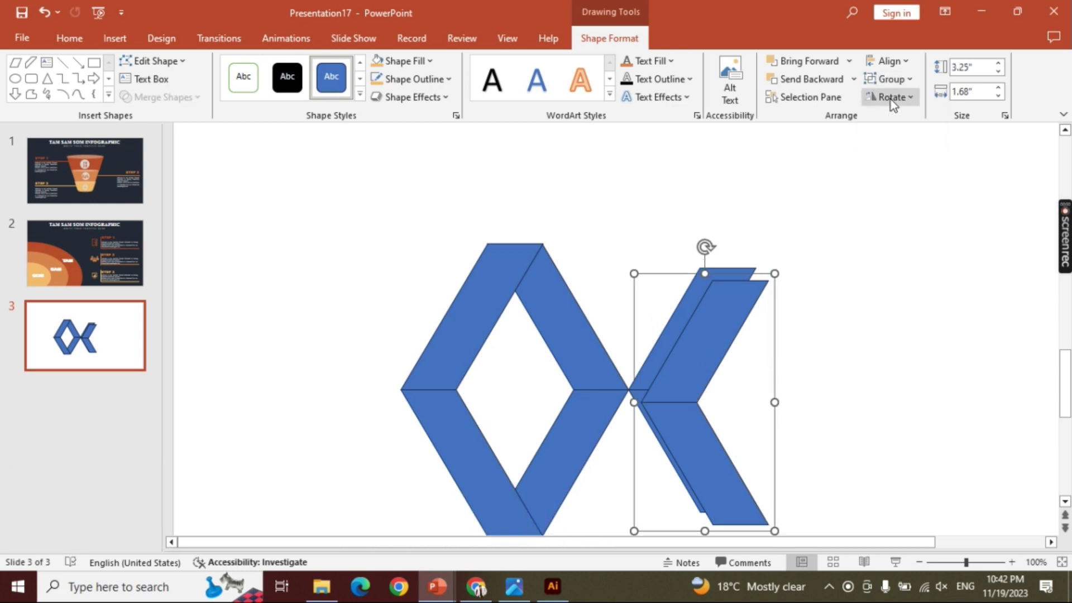
pyautogui.click(890, 97)
pyautogui.click(907, 173)
pyautogui.moveTo(748, 383); pyautogui.dragTo(792, 371)
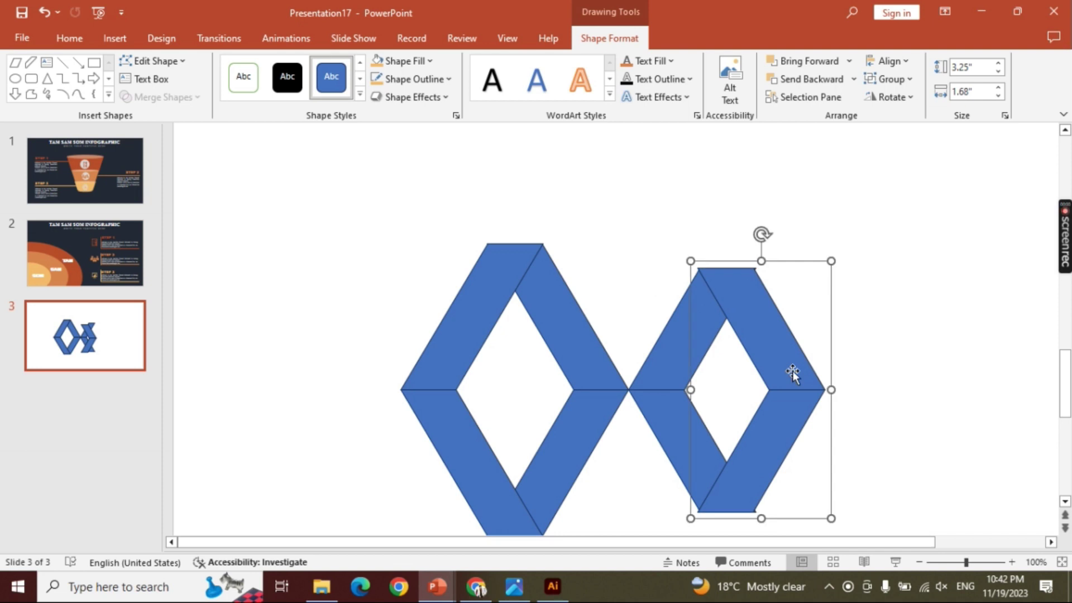
# Step: Send the right half of the second diamond to the back and nudge it into place
pyautogui.click(850, 80)
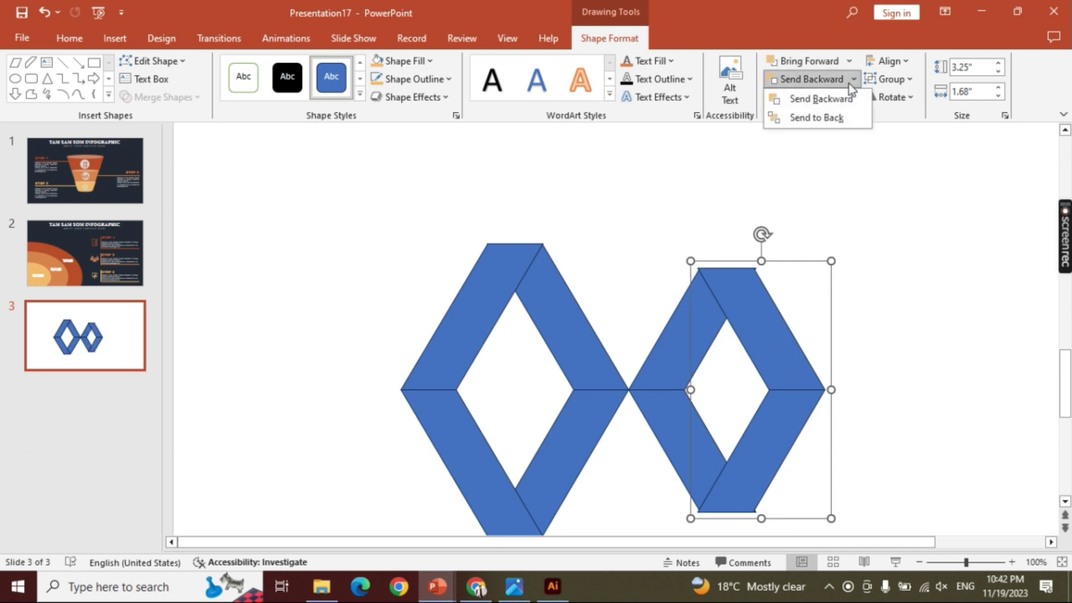
pyautogui.click(833, 115)
pyautogui.moveTo(778, 367); pyautogui.dragTo(780, 364)
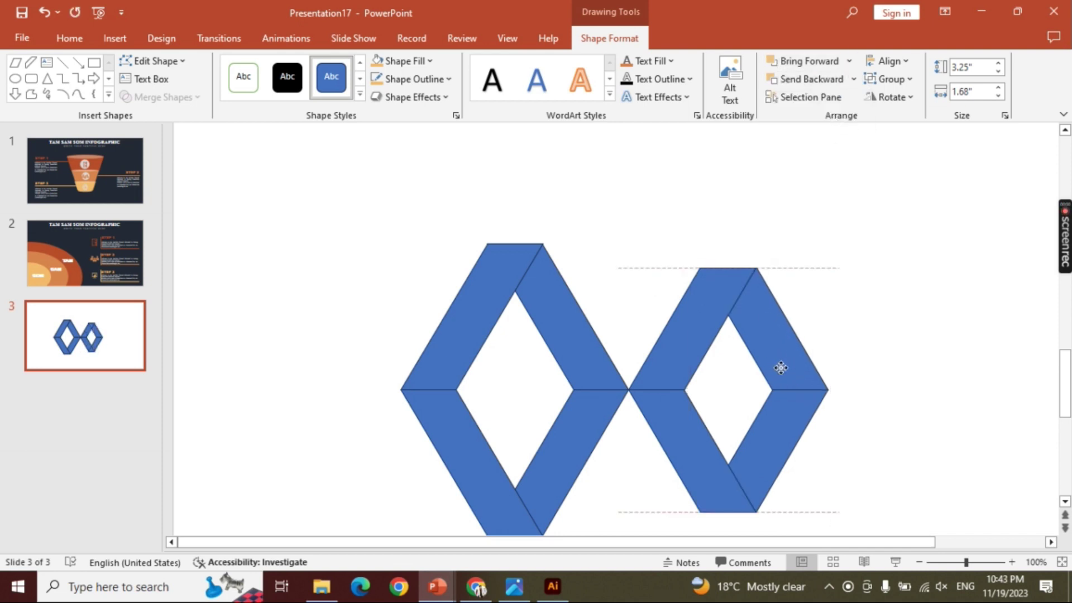
pyautogui.click(902, 226)
# Step: Paste a shorter, narrower band copy and move it to the right of the second diamond
pyautogui.click(570, 324)
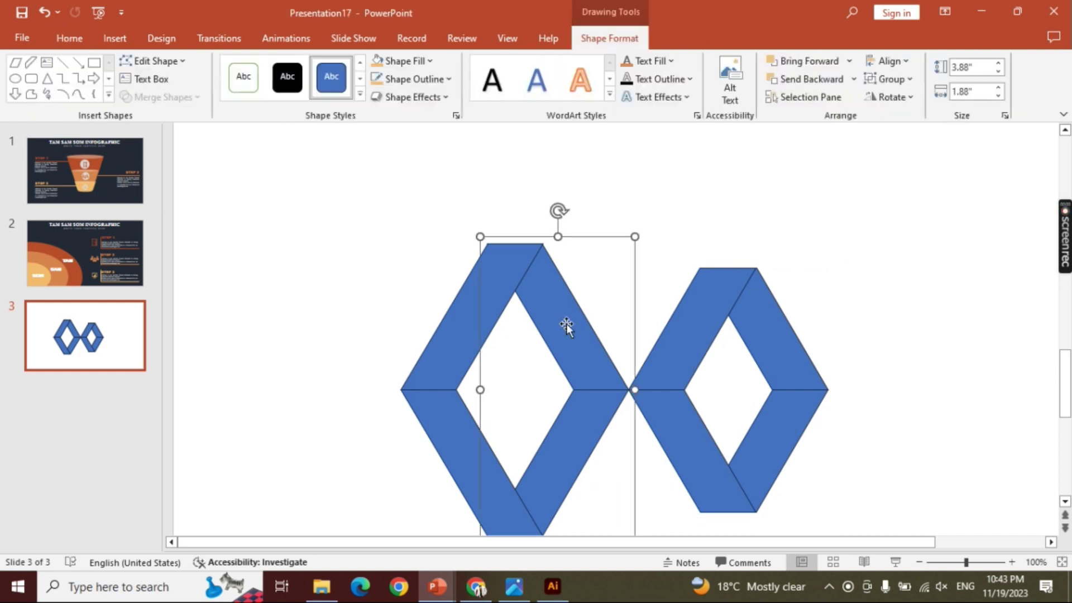
pyautogui.click(694, 211)
pyautogui.scroll(-2, 692, 210)
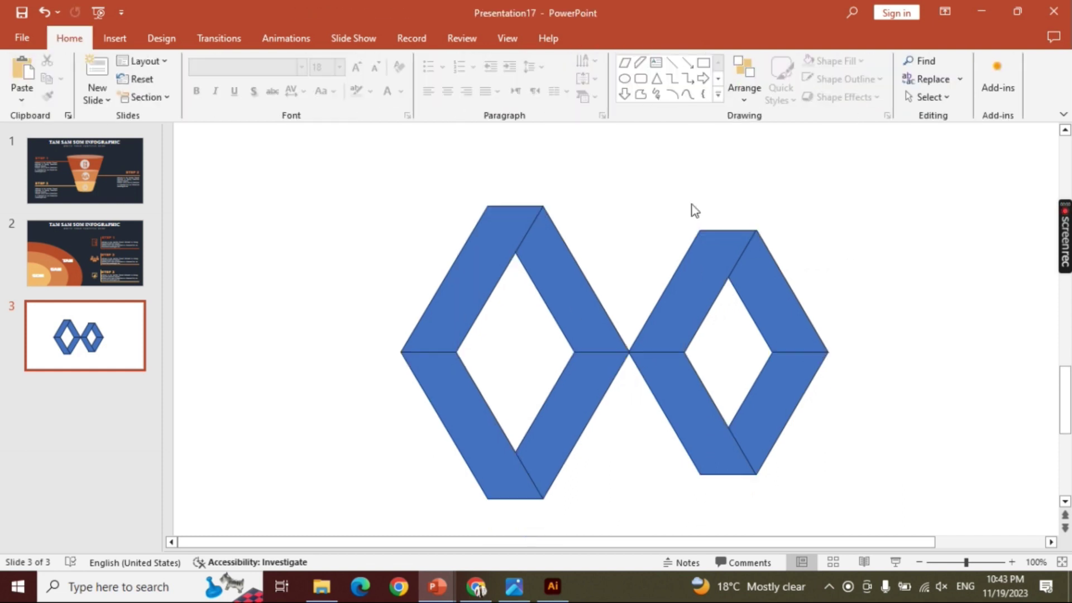
pyautogui.click(697, 245)
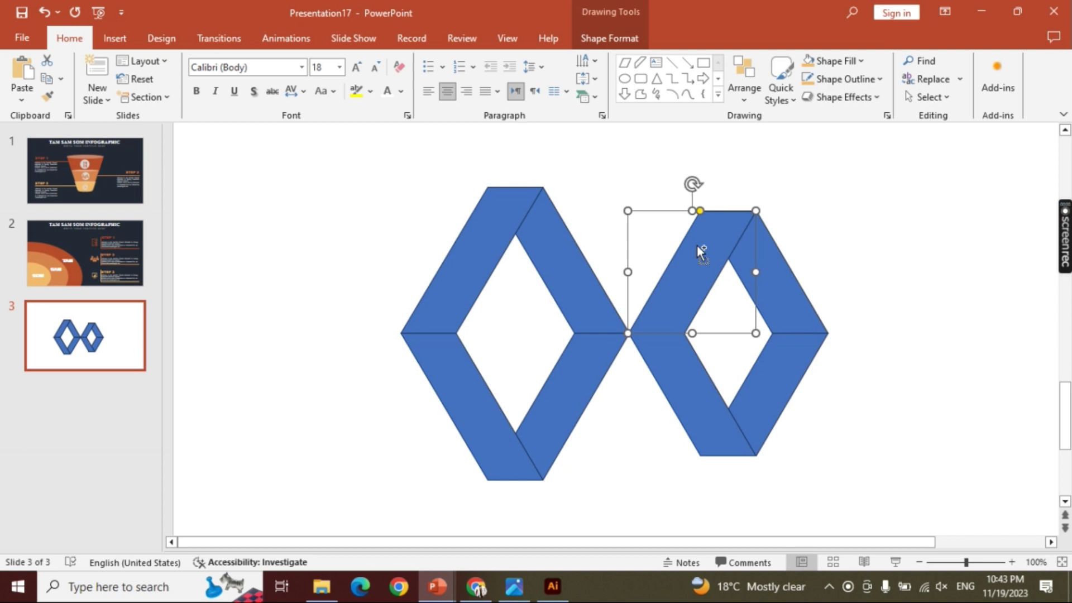
pyautogui.hotkey('ctrl', 'v')
pyautogui.moveTo(711, 267); pyautogui.dragTo(701, 255)
pyautogui.moveTo(691, 211)
pyautogui.mouseDown()
pyautogui.moveTo(691, 239)
pyautogui.moveTo(678, 248)
pyautogui.mouseUp()
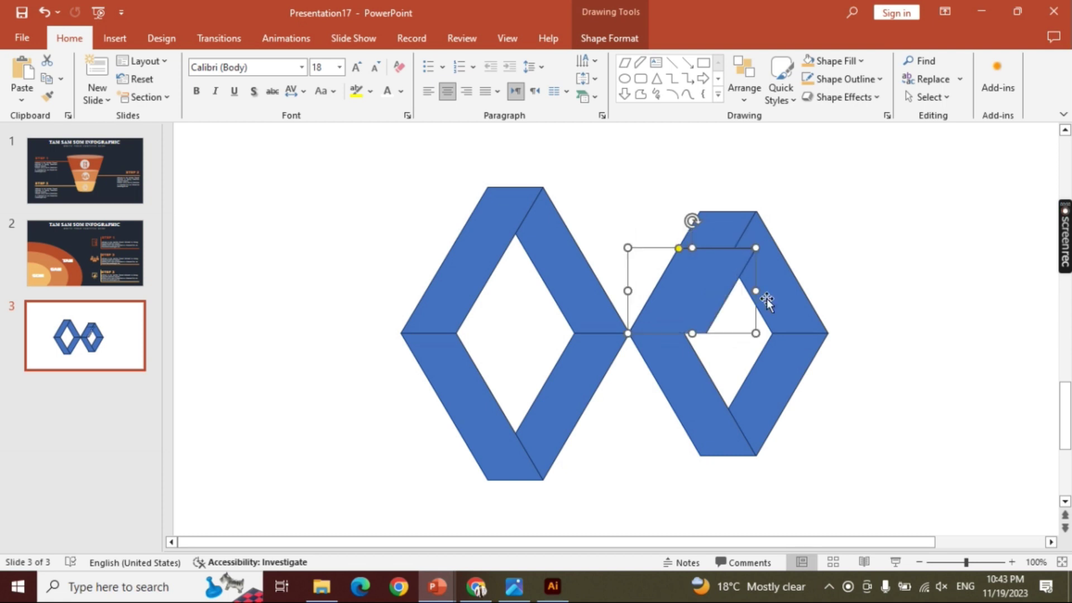
pyautogui.moveTo(756, 291); pyautogui.dragTo(733, 291)
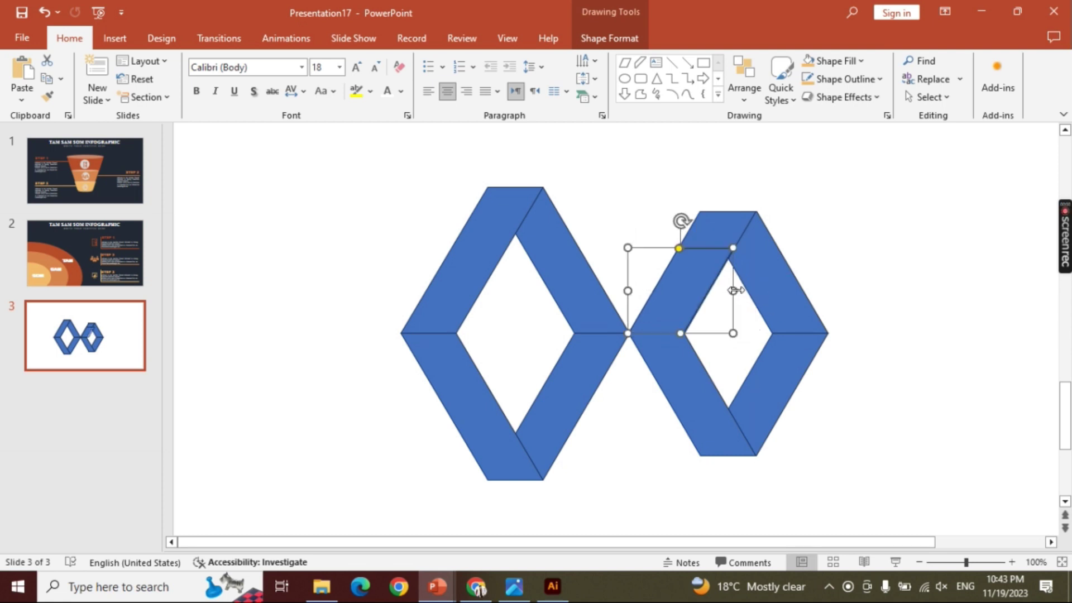
pyautogui.moveTo(704, 335)
pyautogui.mouseDown()
pyautogui.moveTo(918, 329)
pyautogui.moveTo(909, 328)
pyautogui.mouseUp()
# Step: Paste the small band, flip it horizontally and place it below to form a small arrow
pyautogui.hotkey('ctrl', 'v')
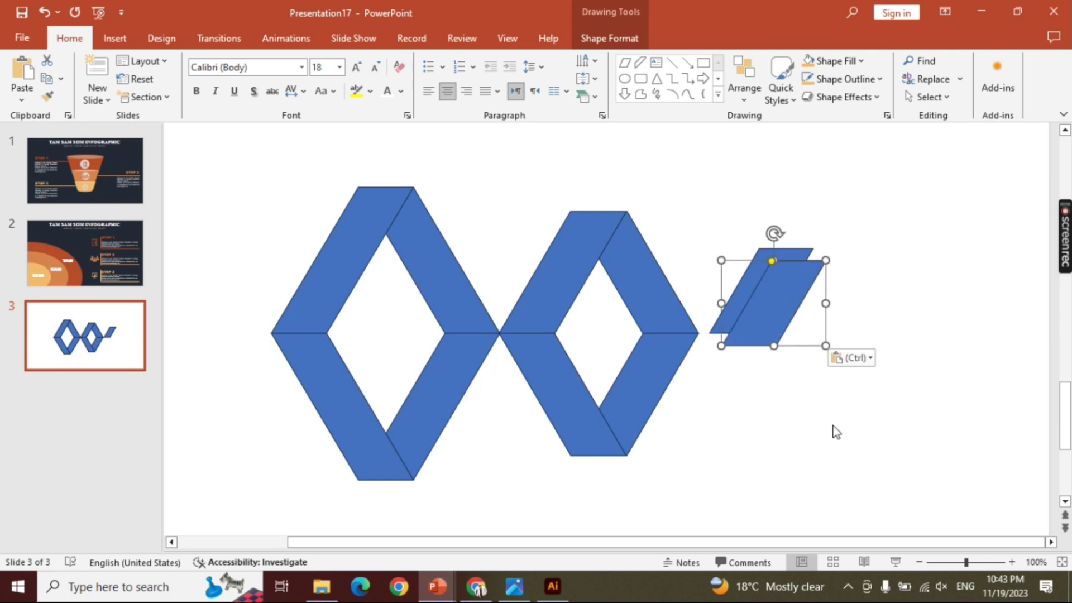
pyautogui.click(610, 38)
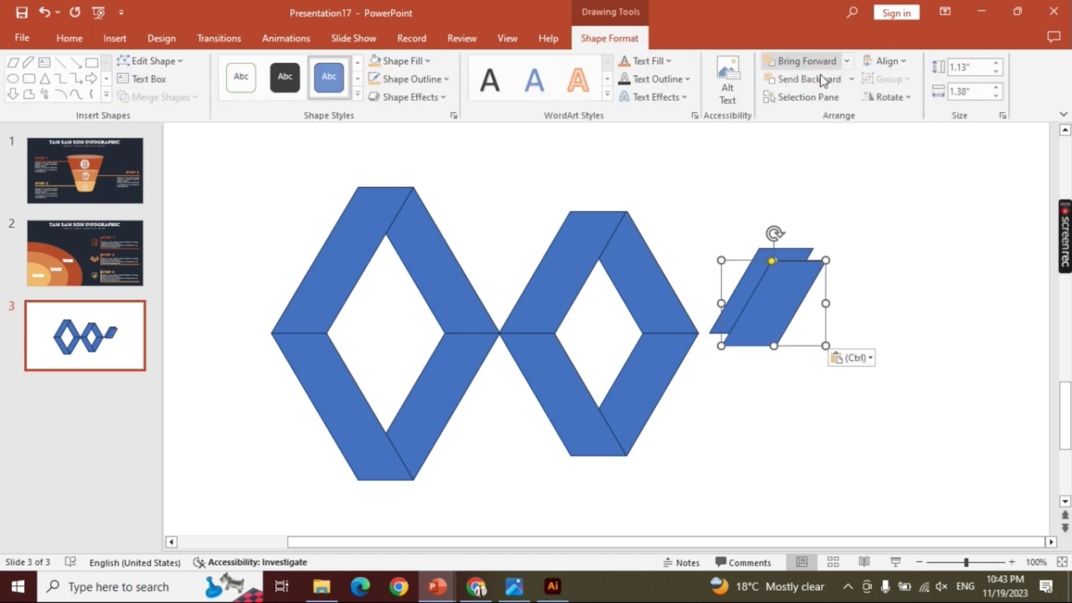
pyautogui.click(900, 95)
pyautogui.click(916, 173)
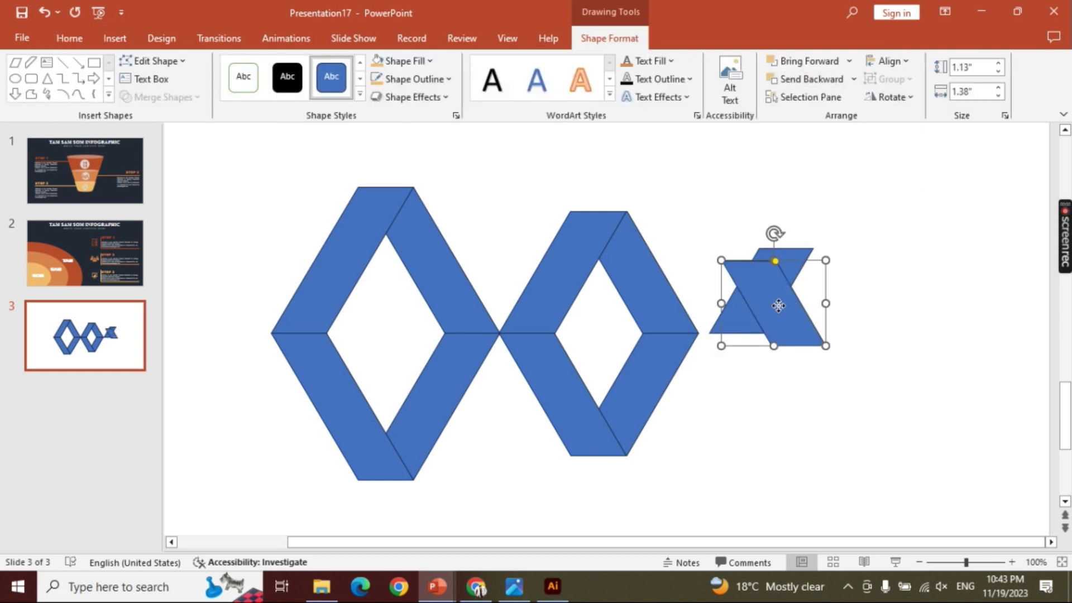
pyautogui.moveTo(778, 305); pyautogui.dragTo(765, 379)
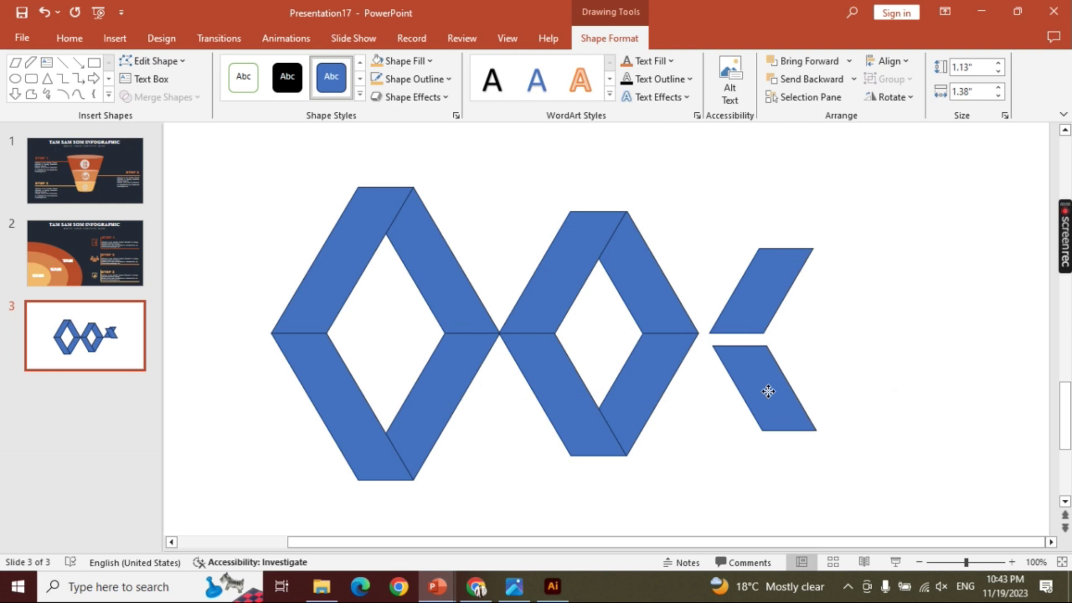
pyautogui.click(786, 276)
# Step: Copy and group the small arrow, flip it and move it right to close the third diamond
pyautogui.hotkey('ctrl', 'c')
pyautogui.hotkey('ctrl', 'v')
pyautogui.click(887, 79)
pyautogui.click(900, 95)
pyautogui.click(892, 97)
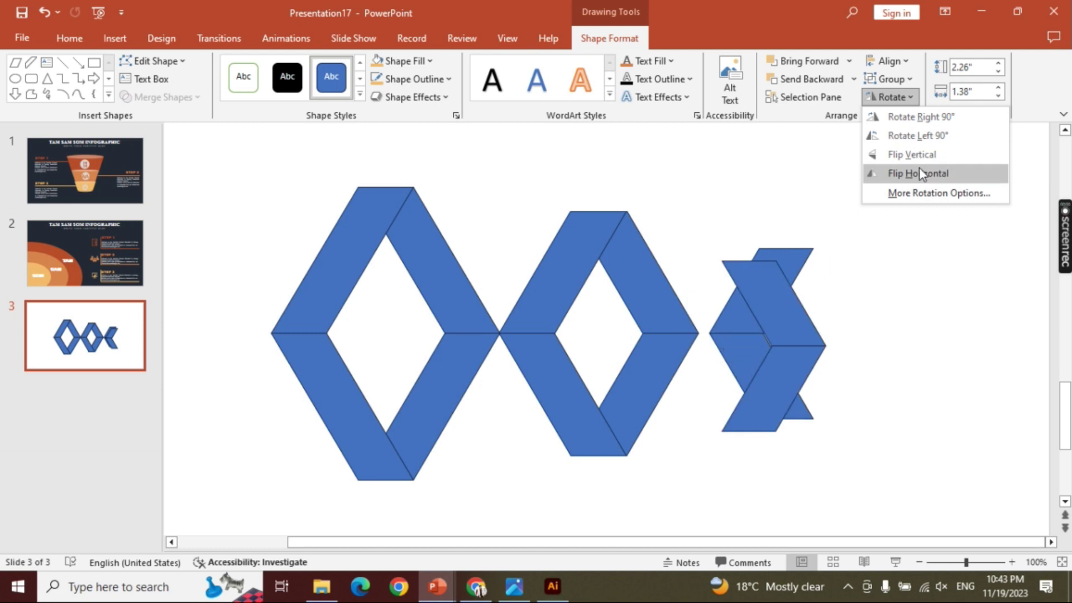
pyautogui.click(920, 171)
pyautogui.moveTo(793, 324); pyautogui.dragTo(829, 310)
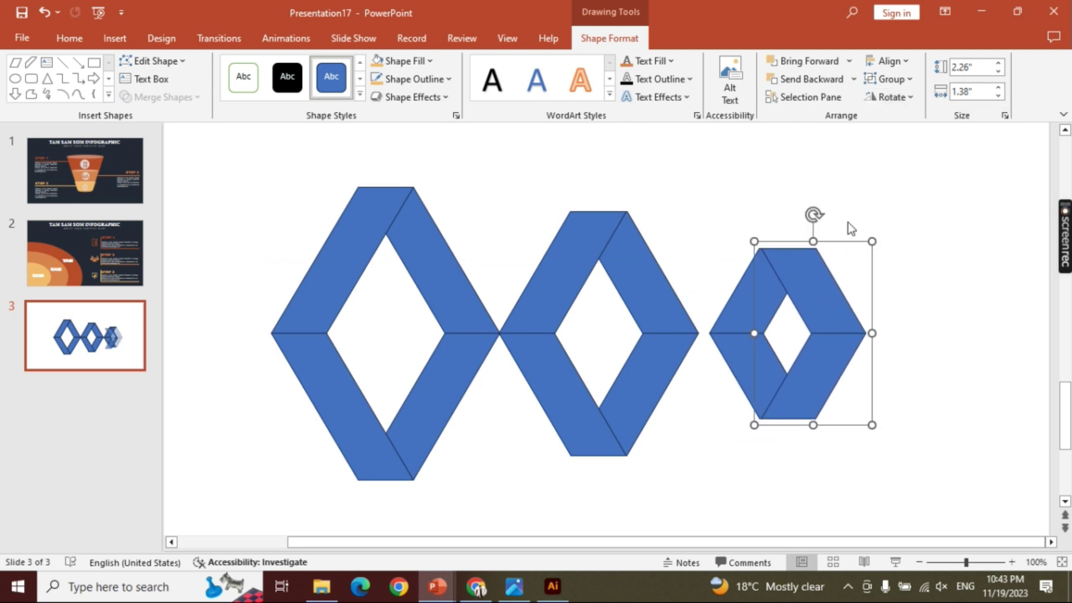
# Step: Send the third diamond's new half to the back and nudge it left
pyautogui.click(853, 78)
pyautogui.click(826, 115)
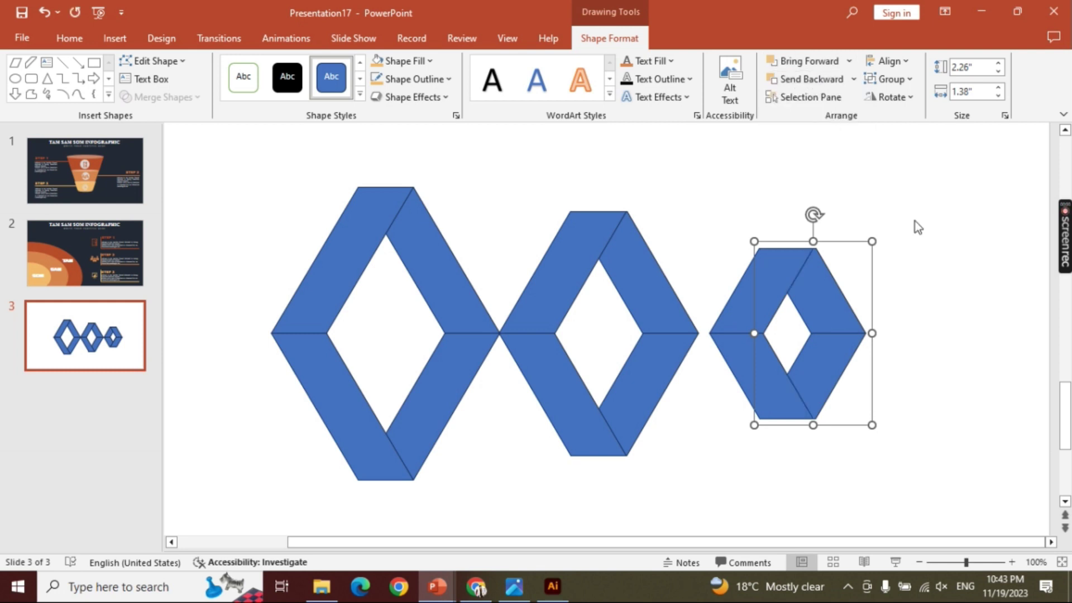
pyautogui.press('Left')
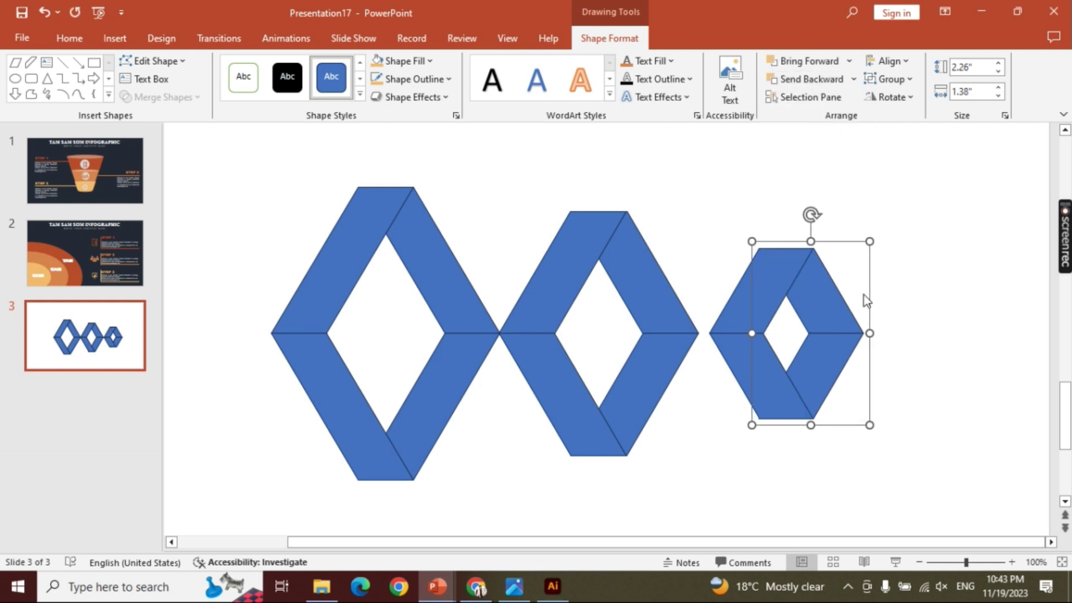
# Step: Group the middle diamond's shapes and move it left to overlap the first diamond
pyautogui.click(909, 292)
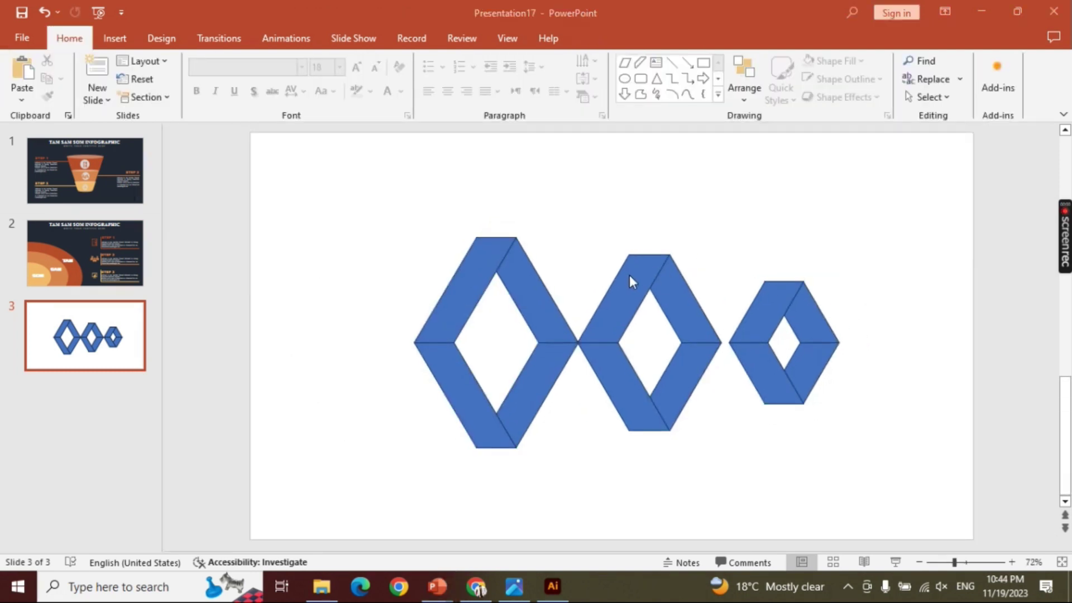
pyautogui.moveTo(545, 162); pyautogui.dragTo(736, 501)
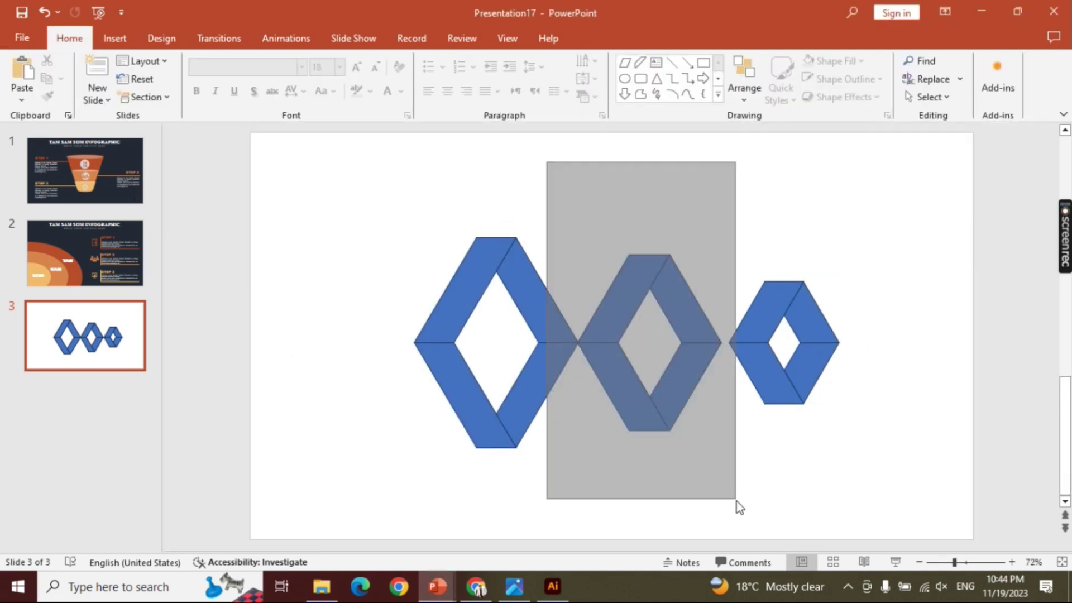
pyautogui.click(609, 38)
pyautogui.click(891, 78)
pyautogui.click(900, 98)
pyautogui.moveTo(695, 334); pyautogui.dragTo(601, 337)
# Step: Group the right diamond's shapes and move it left onto the middle diamond
pyautogui.moveTo(689, 226); pyautogui.dragTo(870, 454)
pyautogui.click(891, 79)
pyautogui.click(893, 95)
pyautogui.moveTo(766, 289)
pyautogui.mouseDown()
pyautogui.moveTo(614, 288)
pyautogui.moveTo(638, 289)
pyautogui.mouseUp()
# Step: Group all three diamonds and centre the group horizontally and vertically on the slide
pyautogui.click(513, 326)
pyautogui.hotkey('ctrl', 'a')
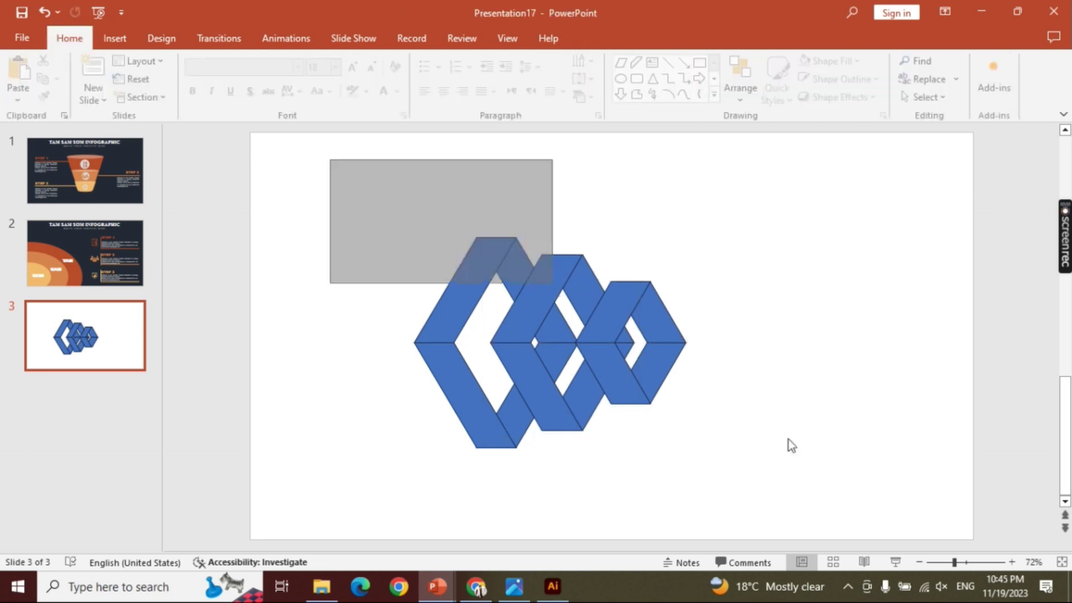
pyautogui.click(912, 78)
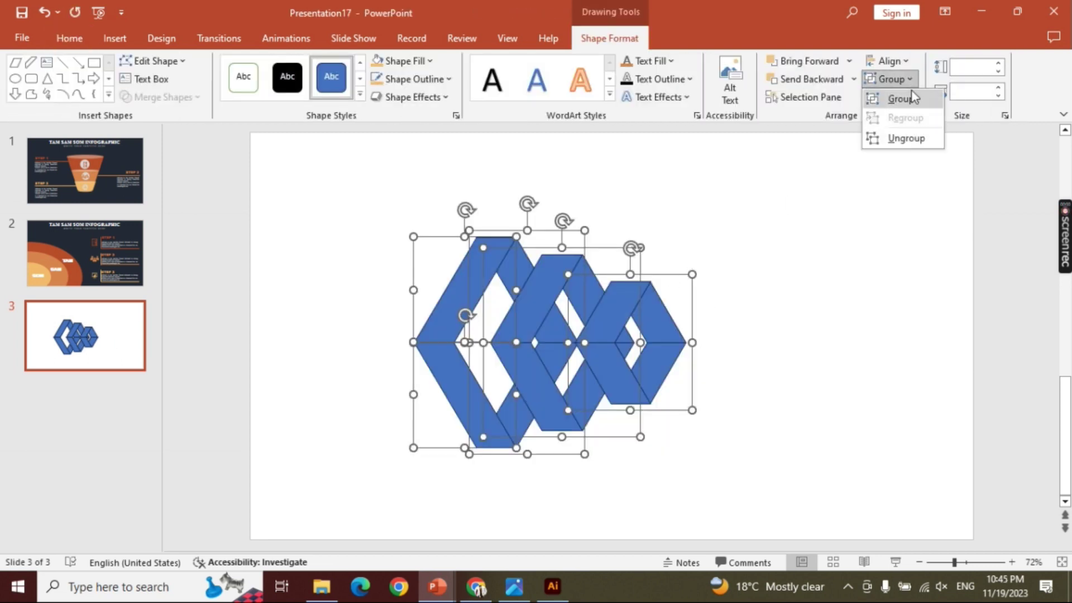
pyautogui.click(912, 91)
pyautogui.click(891, 61)
pyautogui.click(907, 99)
pyautogui.click(914, 157)
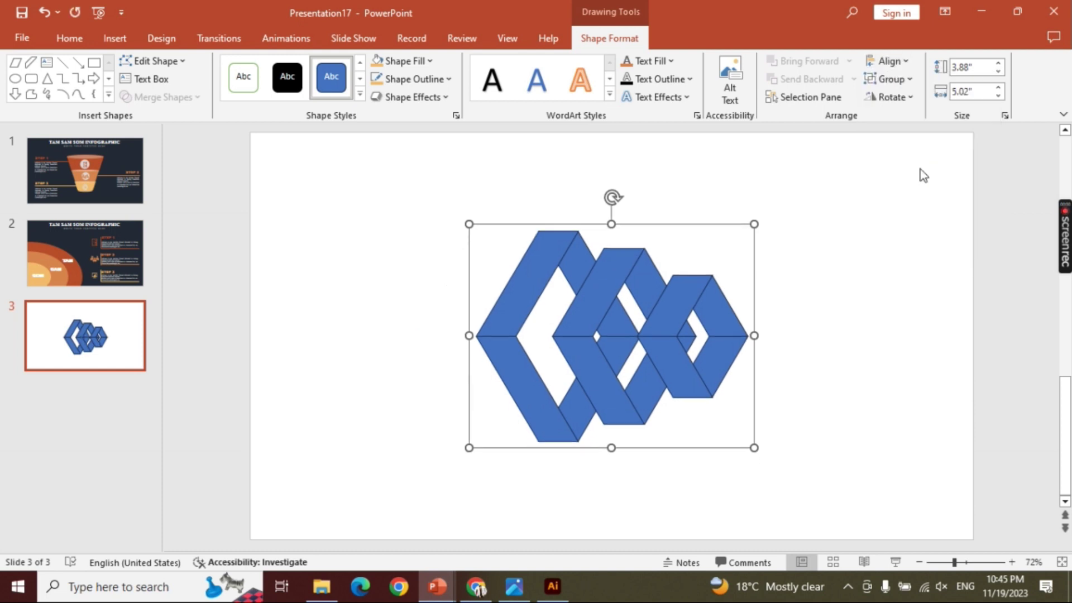
pyautogui.click(1012, 313)
# Step: Ungroup the diamond group repeatedly until every band is a separate shape
pyautogui.doubleClick(541, 264)
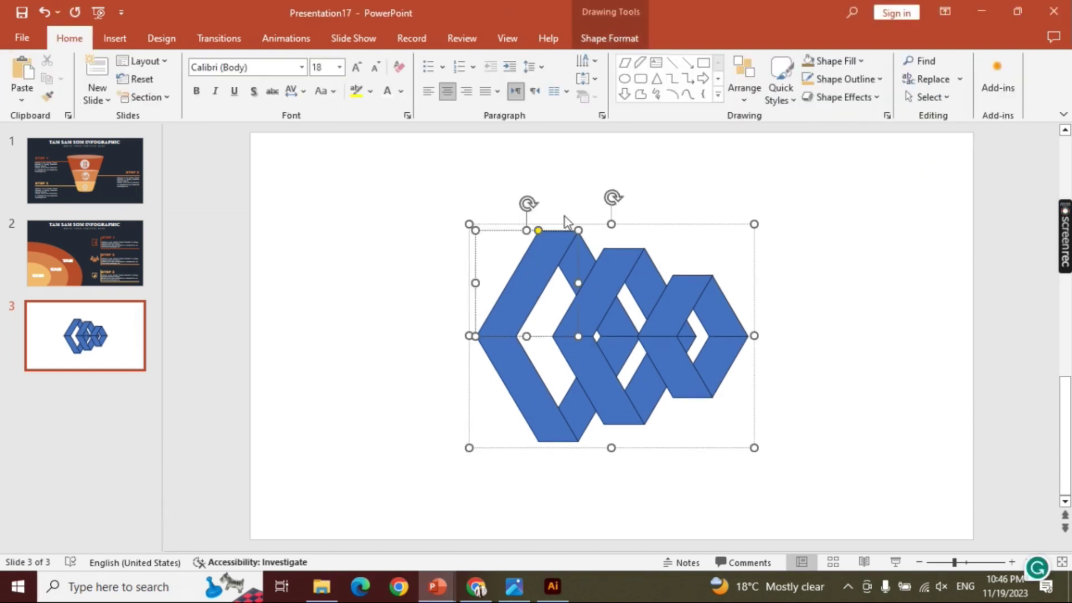
pyautogui.click(485, 223)
pyautogui.click(609, 38)
pyautogui.click(890, 79)
pyautogui.click(918, 136)
pyautogui.click(910, 81)
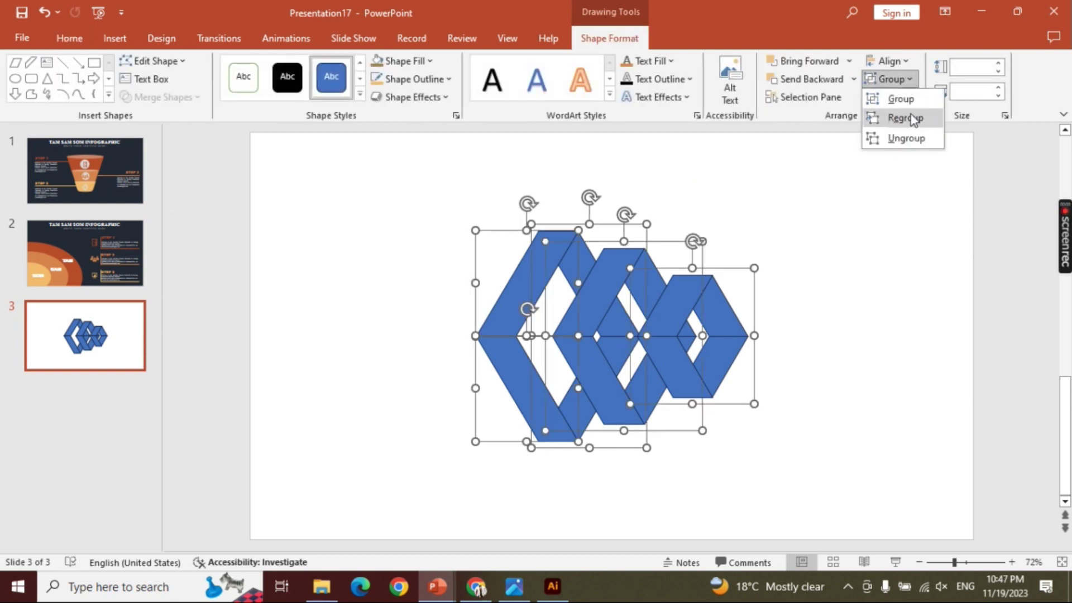
pyautogui.click(906, 139)
pyautogui.click(905, 79)
pyautogui.click(910, 138)
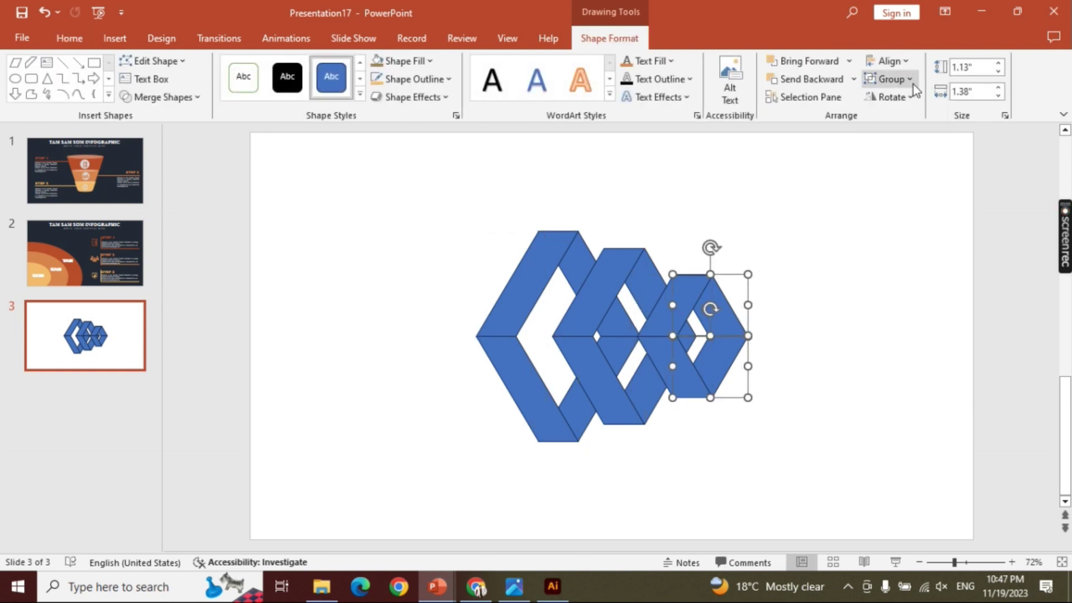
pyautogui.rightClick(997, 199)
pyautogui.click(995, 172)
# Step: Fill the left diamond's bands red-orange (upper-left, lower-middle) and dark brown (upper-right, lower-left)
pyautogui.press('Tab')
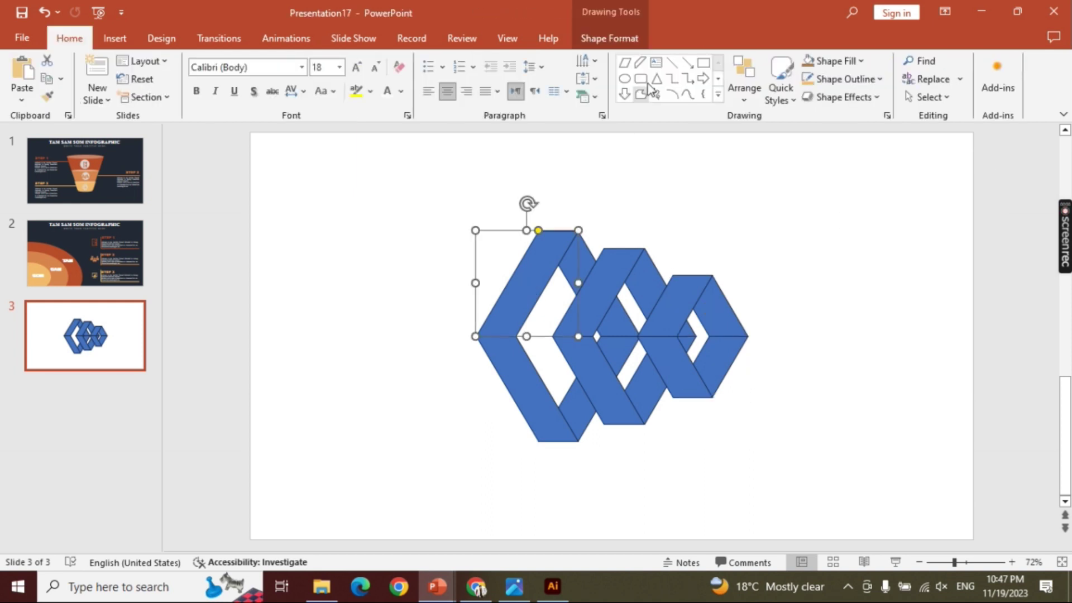
pyautogui.click(609, 38)
pyautogui.click(427, 61)
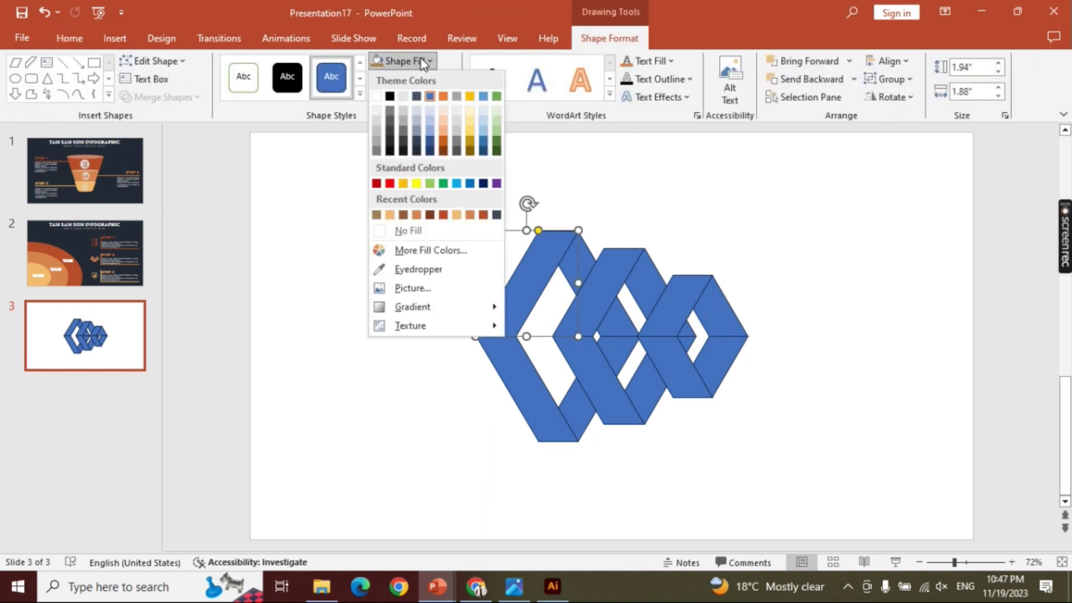
pyautogui.click(444, 215)
pyautogui.click(583, 410)
pyautogui.click(376, 60)
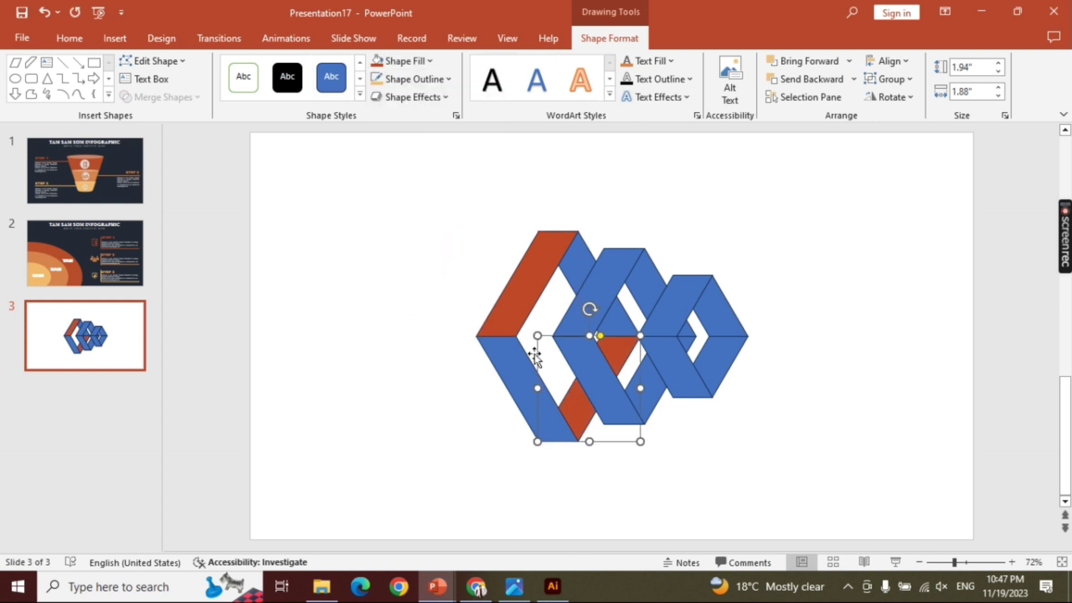
pyautogui.click(578, 273)
pyautogui.click(426, 59)
pyautogui.click(444, 214)
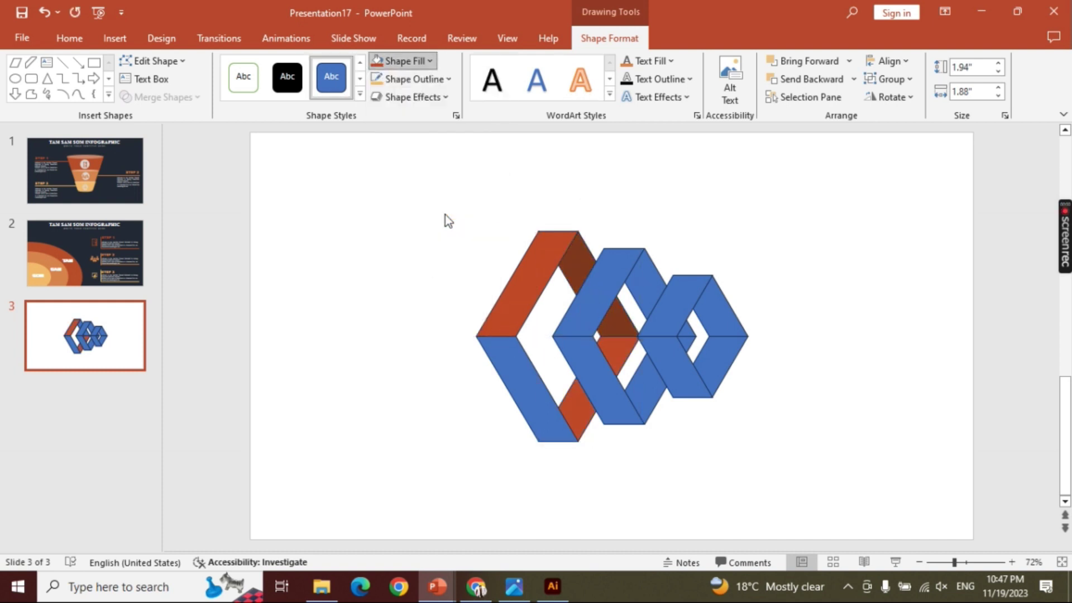
pyautogui.click(522, 396)
pyautogui.click(427, 61)
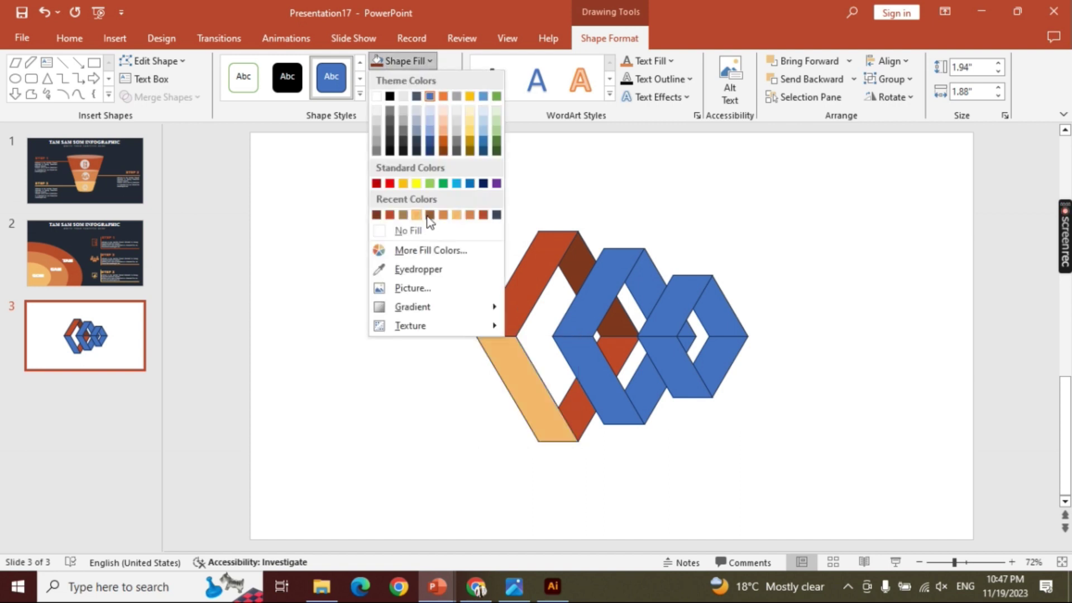
pyautogui.click(376, 215)
# Step: Fill the middle diamond's upper-left band and its matching lower band orange
pyautogui.click(599, 296)
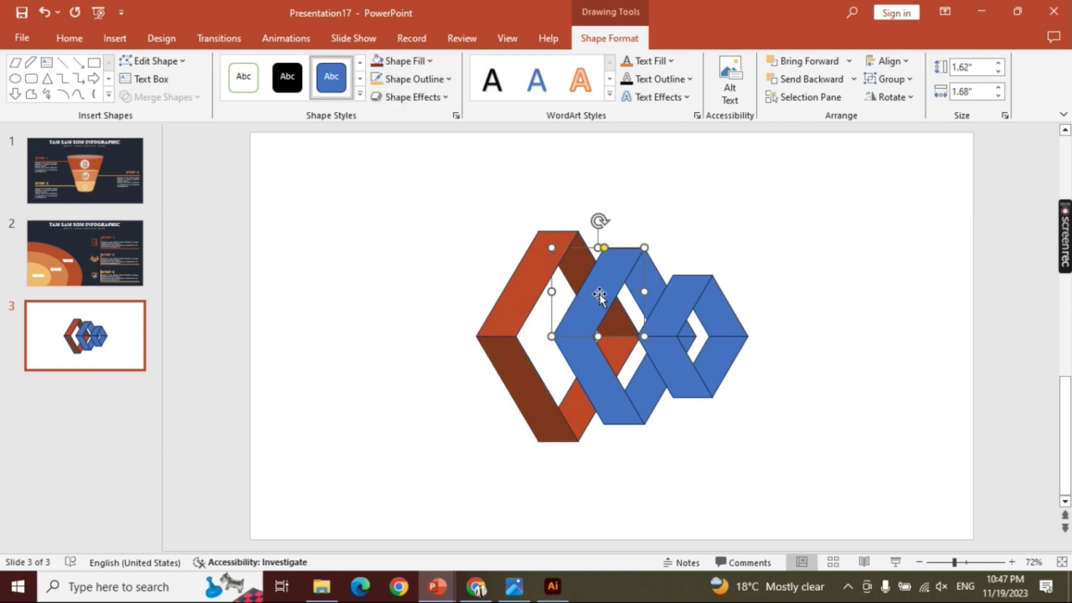
pyautogui.keyDown('shift'); pyautogui.click(648, 372); pyautogui.keyUp('shift')
pyautogui.click(425, 62)
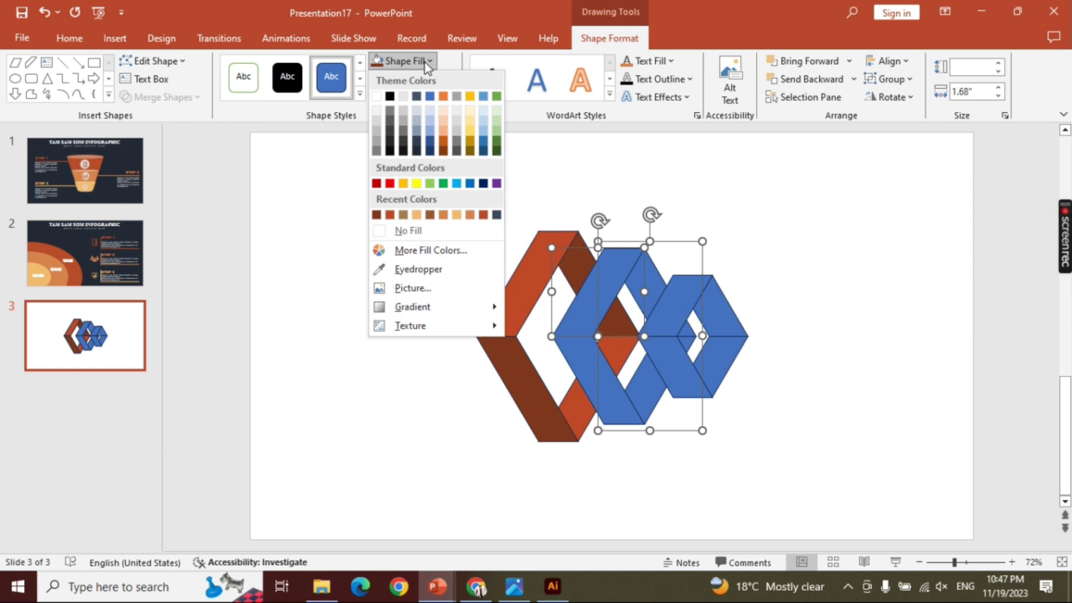
pyautogui.click(424, 62)
pyautogui.hotkey('ctrl', 'g')
pyautogui.click(892, 79)
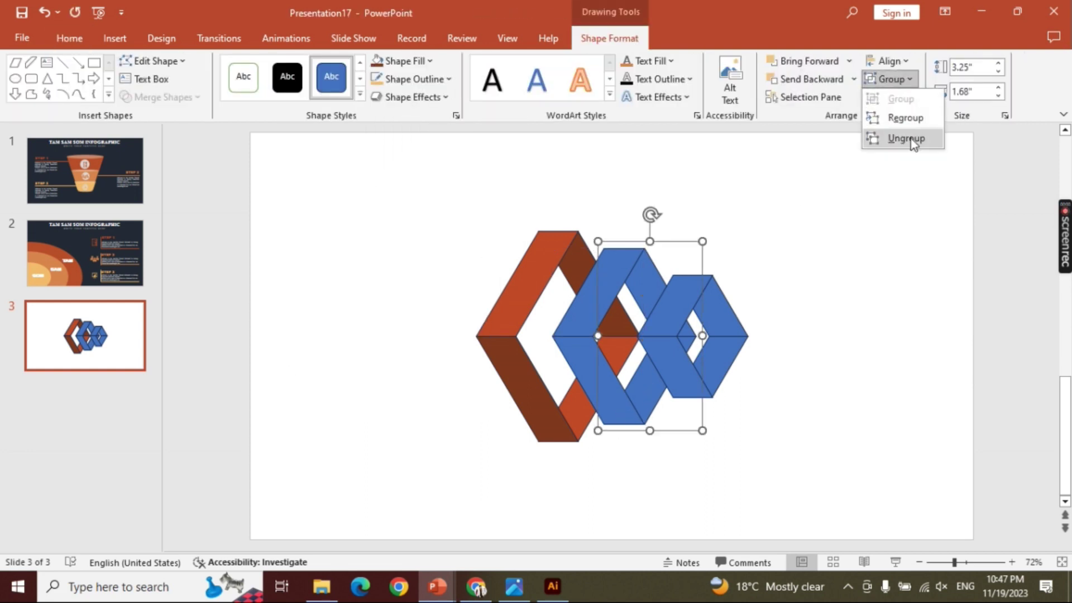
pyautogui.click(910, 140)
pyautogui.click(572, 316)
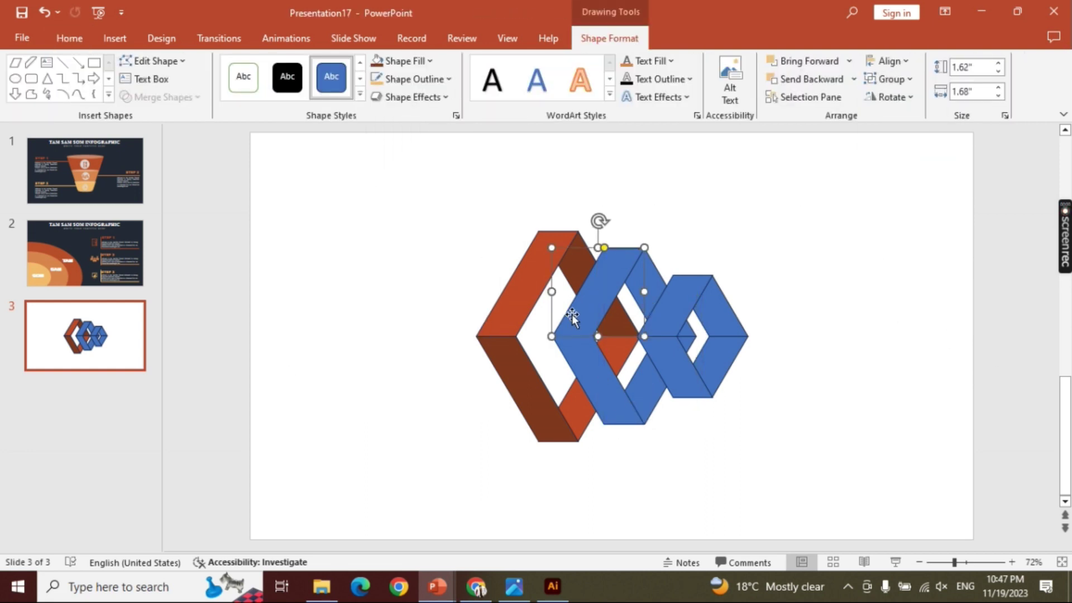
pyautogui.keyDown('shift'); pyautogui.click(658, 401); pyautogui.keyUp('shift')
pyautogui.click(420, 62)
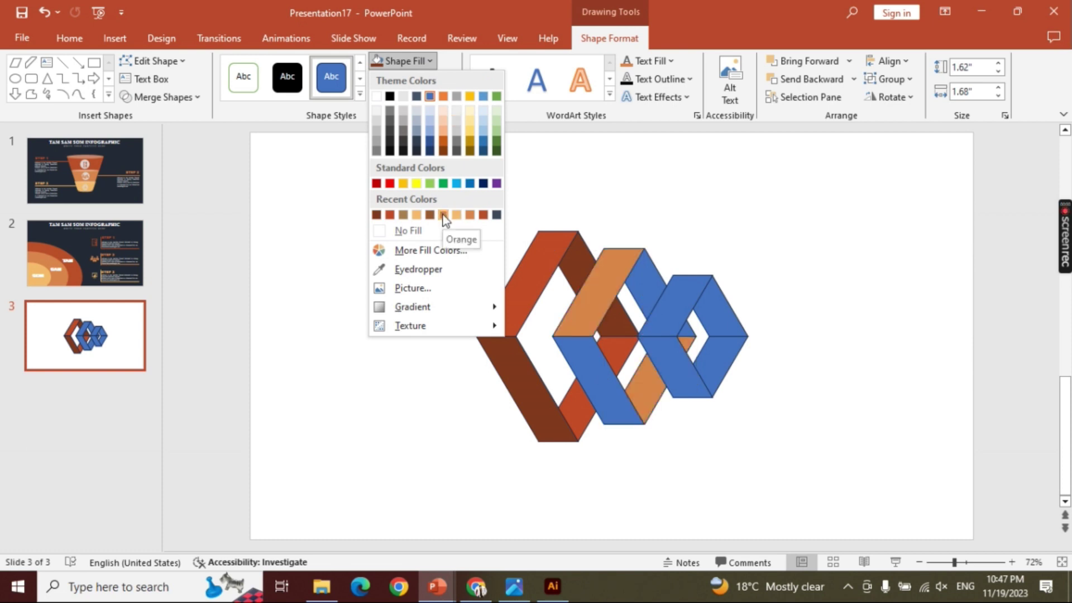
pyautogui.click(444, 215)
# Step: Fill the middle diamond's two remaining blue bands brown
pyautogui.click(648, 290)
pyautogui.keyDown('shift'); pyautogui.click(598, 391); pyautogui.keyUp('shift')
pyautogui.click(406, 61)
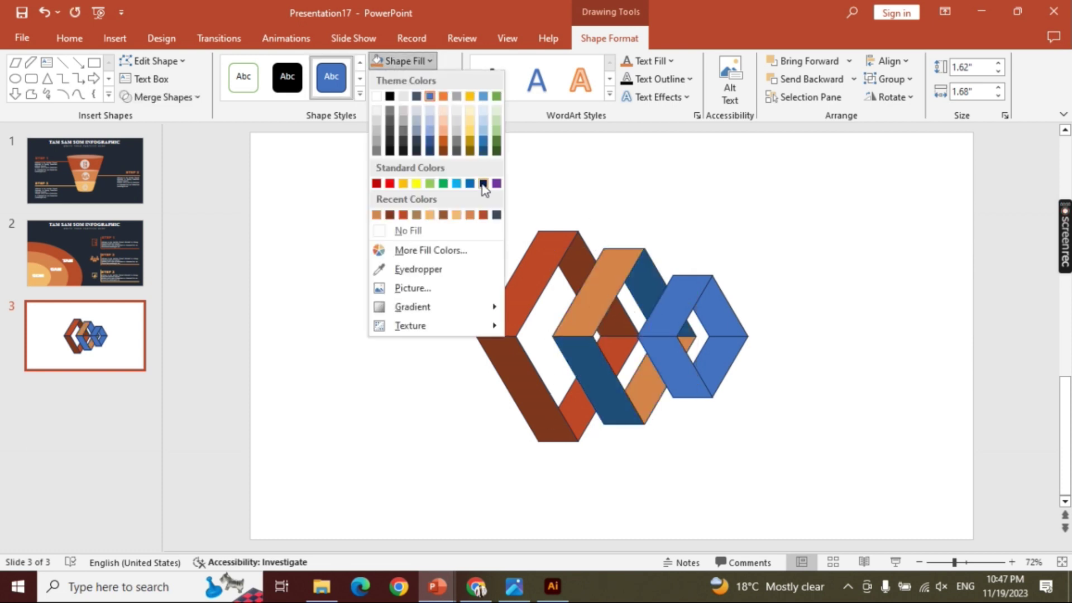
pyautogui.click(443, 217)
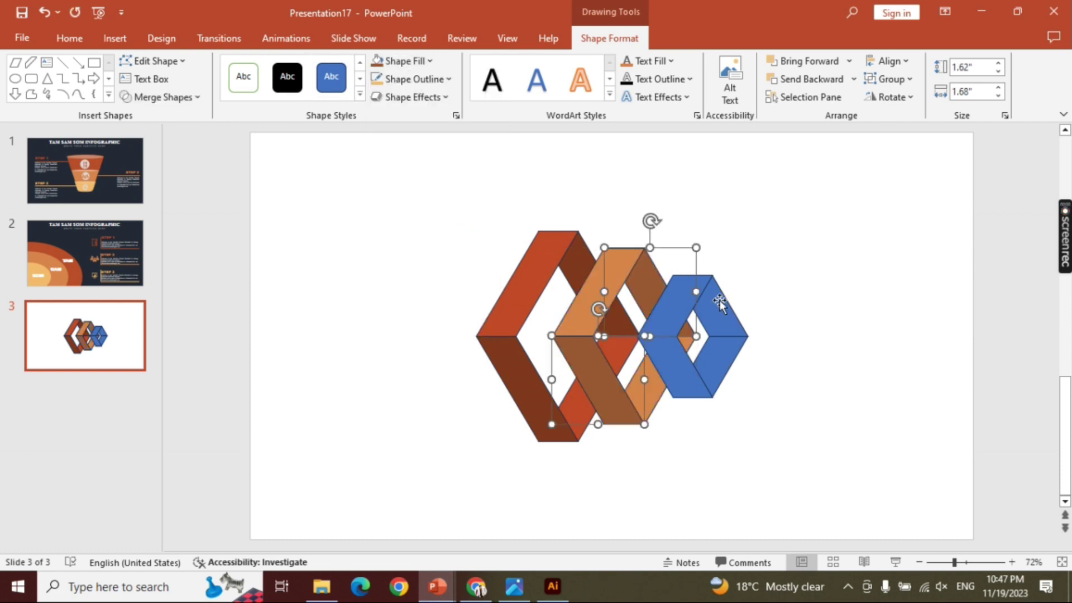
# Step: Fill the right diamond's bands light orange and brown
pyautogui.click(719, 300)
pyautogui.keyDown('shift'); pyautogui.click(711, 362); pyautogui.keyUp('shift')
pyautogui.click(423, 63)
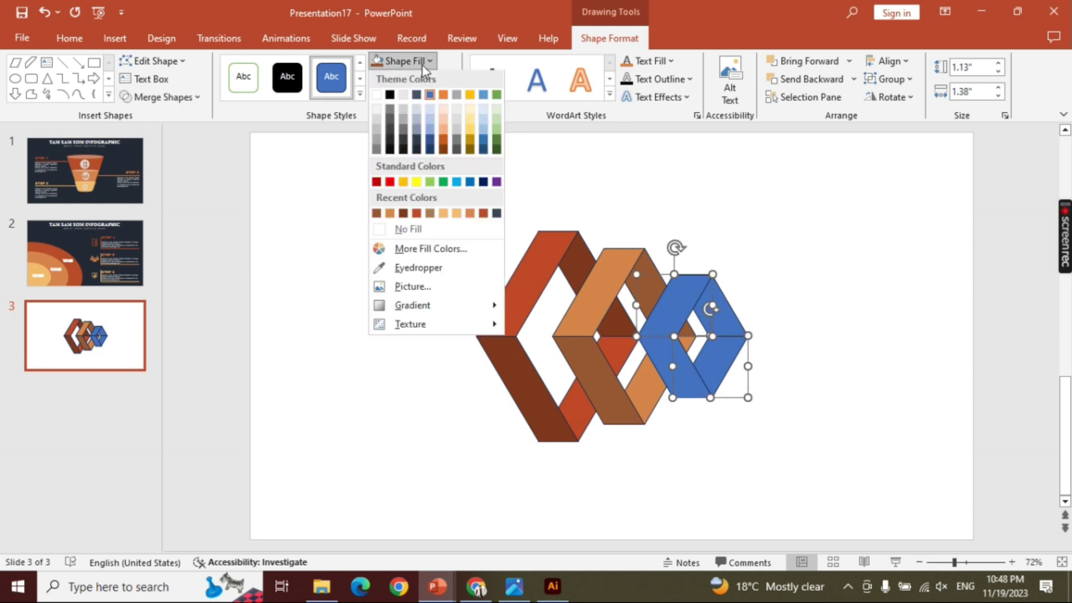
pyautogui.click(446, 217)
pyautogui.click(736, 325)
pyautogui.keyDown('shift'); pyautogui.click(690, 371); pyautogui.keyUp('shift')
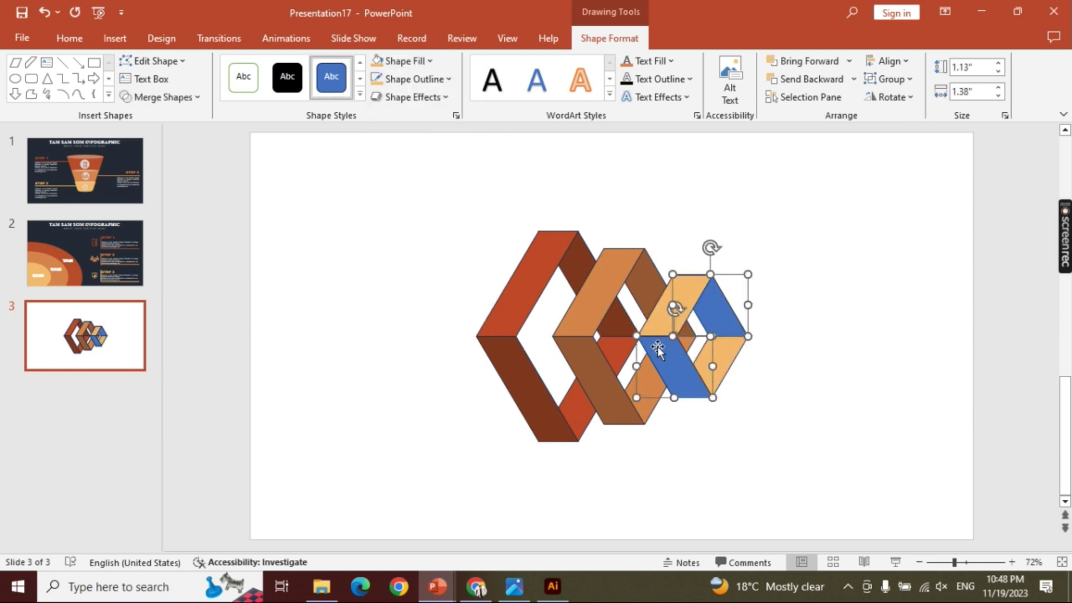
pyautogui.click(424, 60)
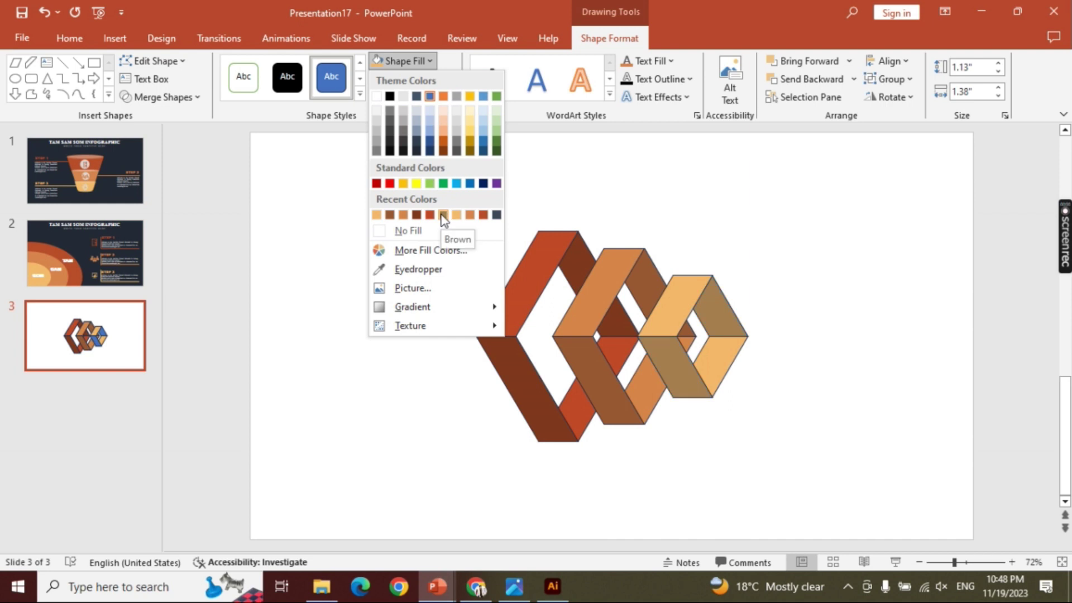
pyautogui.click(443, 216)
# Step: Remove the outlines from every piece of the diamond graphic
pyautogui.click(437, 244)
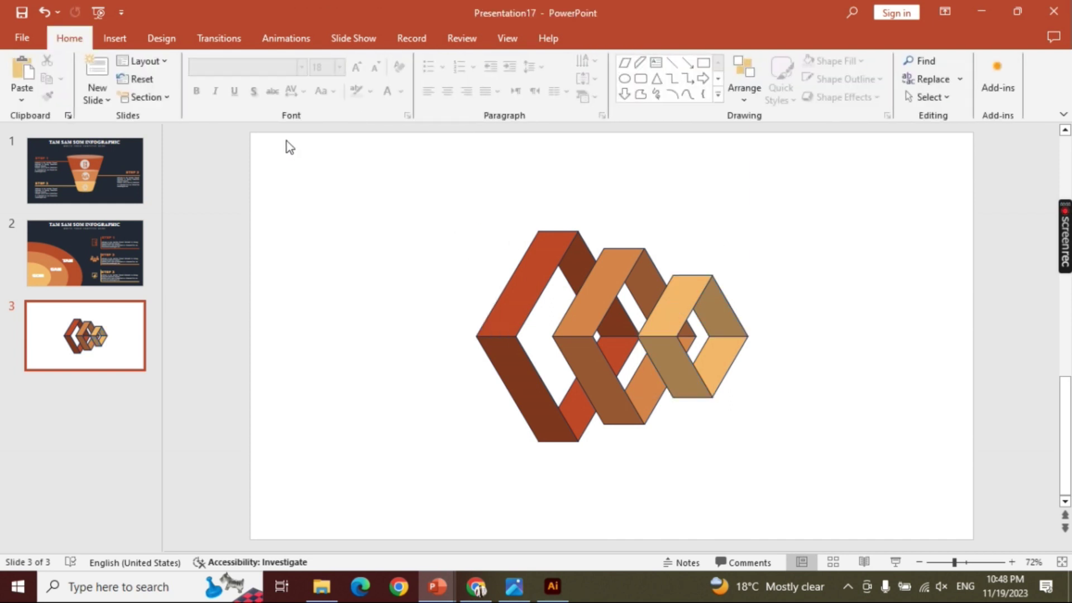
pyautogui.moveTo(289, 147); pyautogui.dragTo(911, 530)
pyautogui.click(632, 36)
pyautogui.click(448, 82)
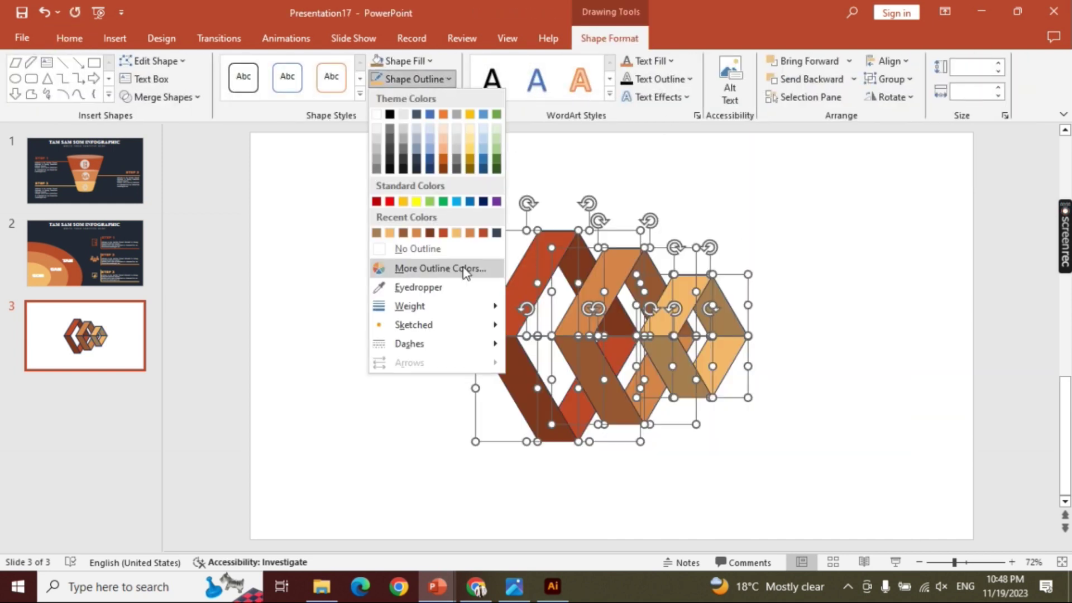
pyautogui.click(438, 249)
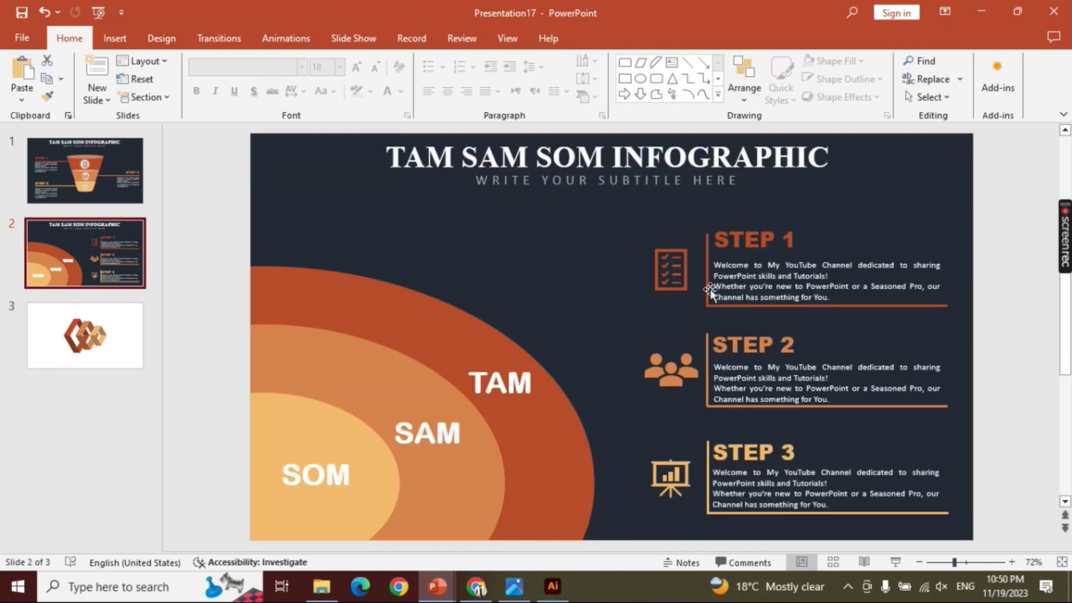
# Step: Paste the connector line onto slide 3, flip it both ways, and shorten it as the upper-right bracket
pyautogui.click(705, 289)
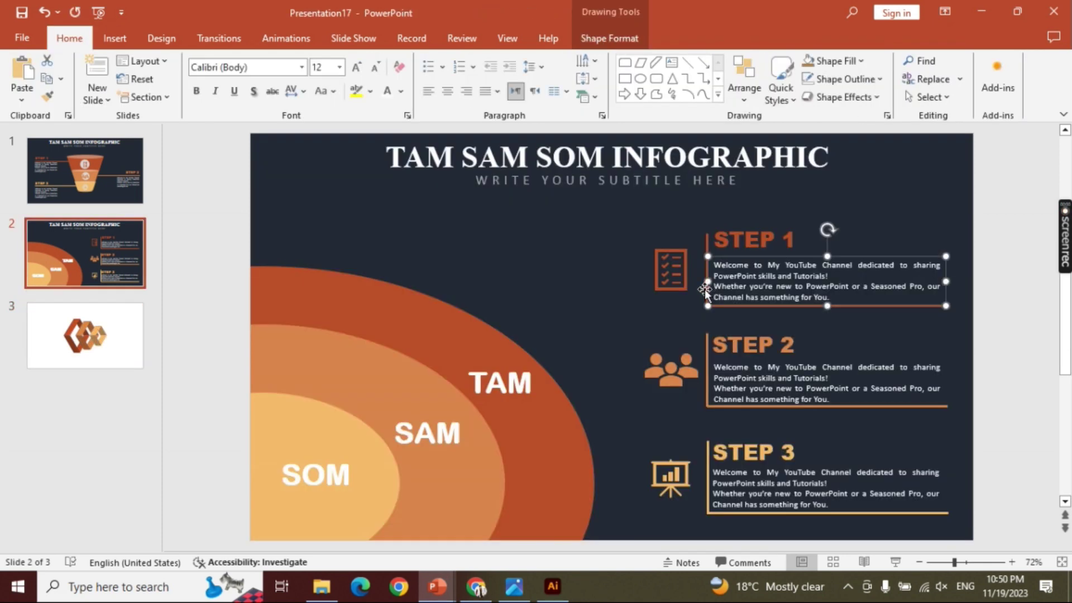
pyautogui.click(709, 240)
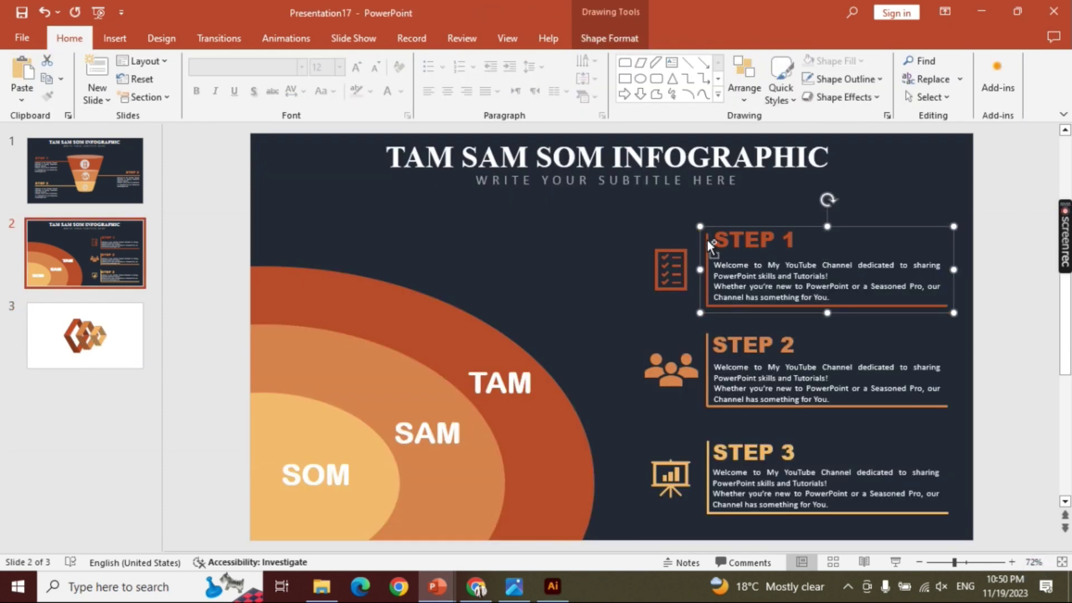
pyautogui.click(118, 333)
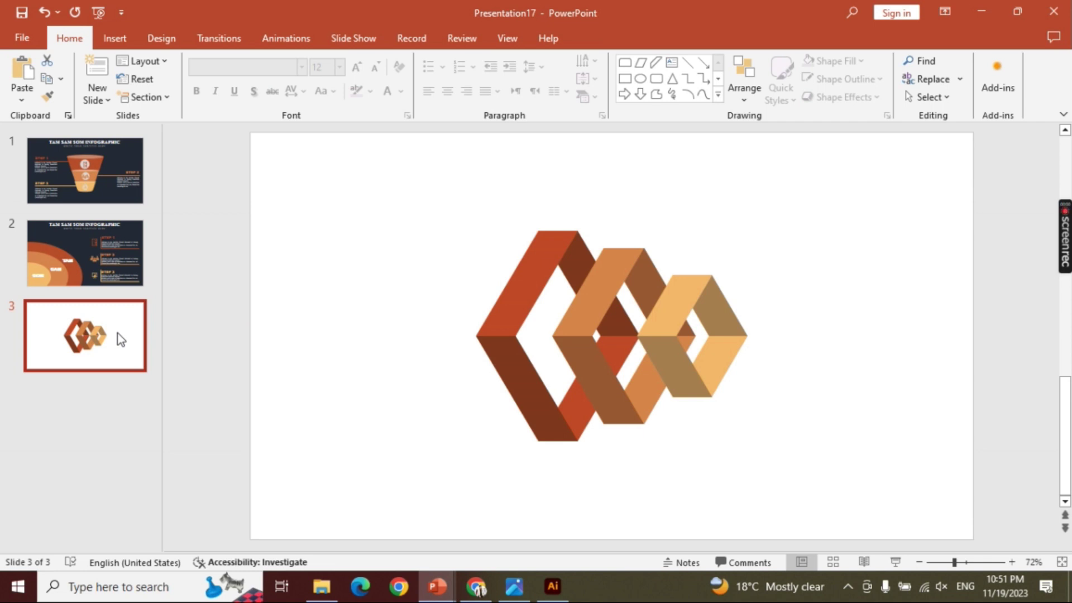
pyautogui.hotkey('ctrl', 'v')
pyautogui.click(609, 38)
pyautogui.click(892, 97)
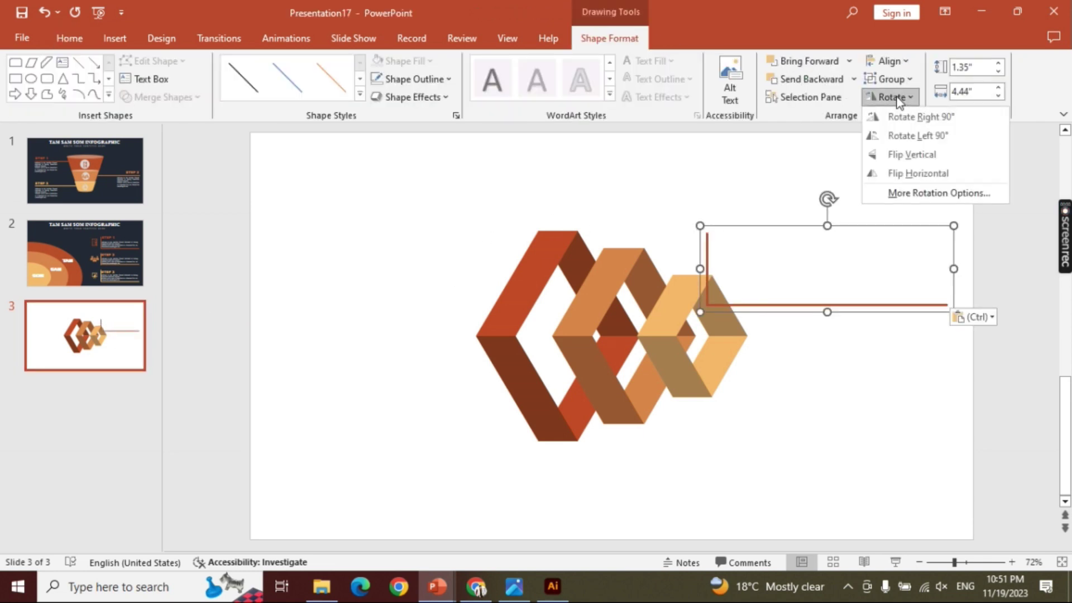
pyautogui.click(912, 154)
pyautogui.click(892, 97)
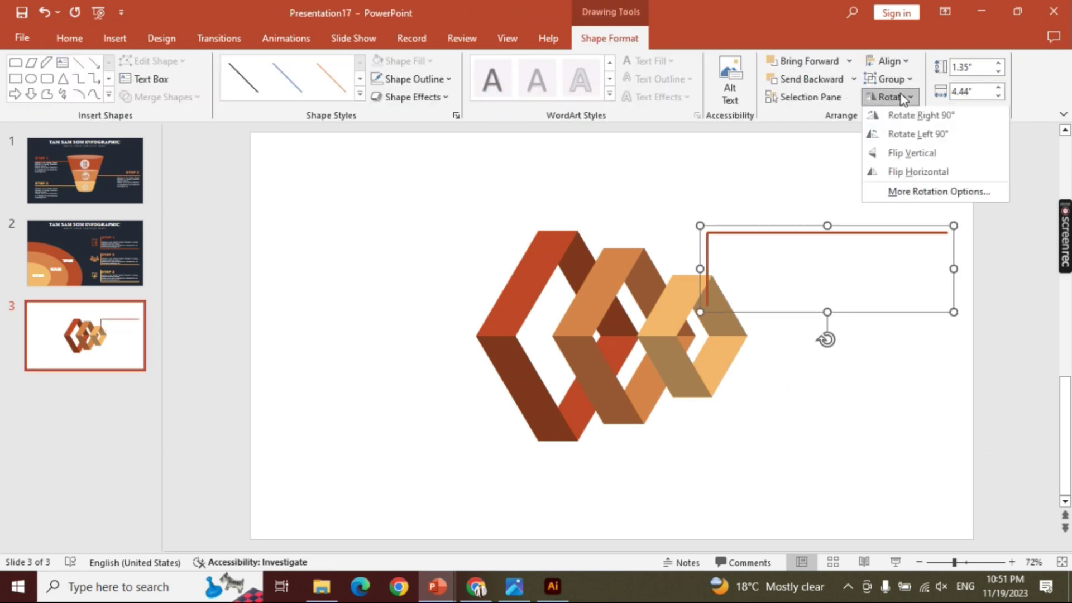
pyautogui.click(918, 171)
pyautogui.moveTo(878, 239); pyautogui.dragTo(793, 244)
pyautogui.moveTo(874, 276); pyautogui.dragTo(808, 277)
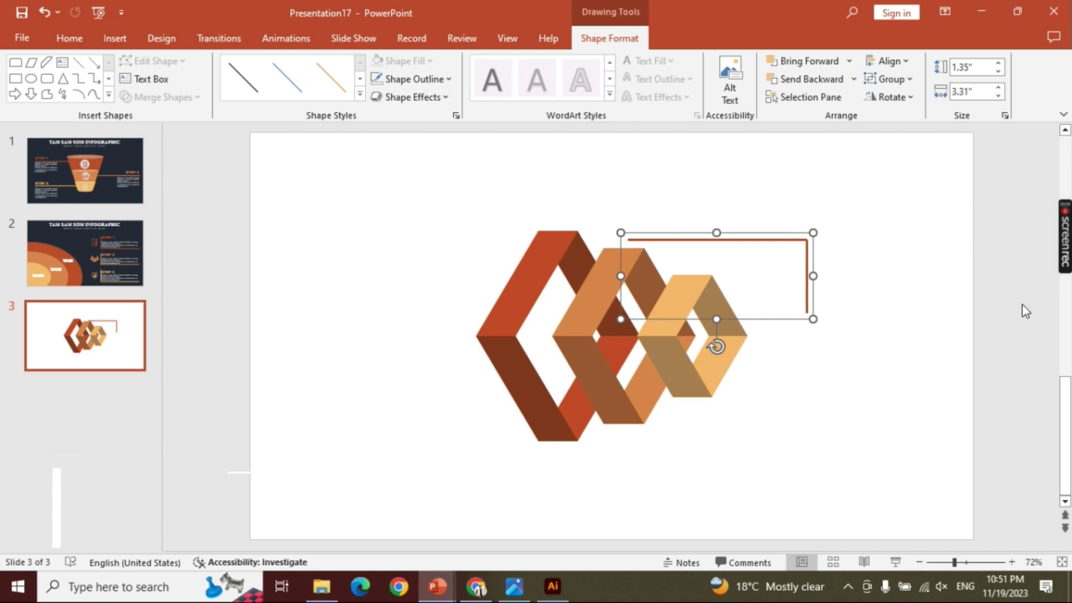
# Step: Duplicate the bracket to the lower right and narrow both brackets' horizontal arms
pyautogui.click(709, 457)
pyautogui.click(758, 239)
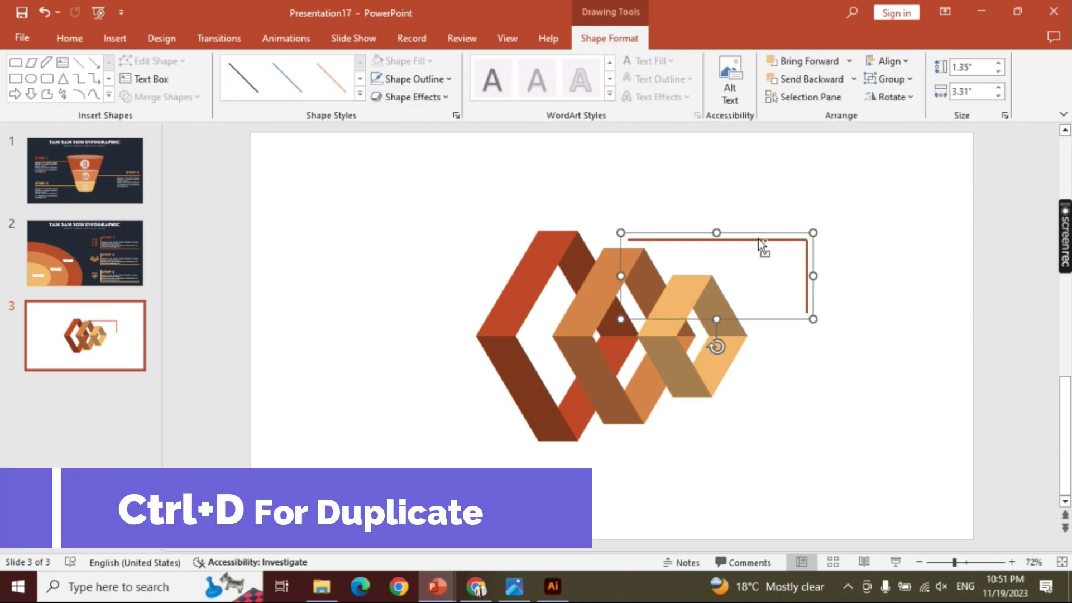
pyautogui.hotkey('ctrl', 'd')
pyautogui.moveTo(758, 240); pyautogui.dragTo(821, 407)
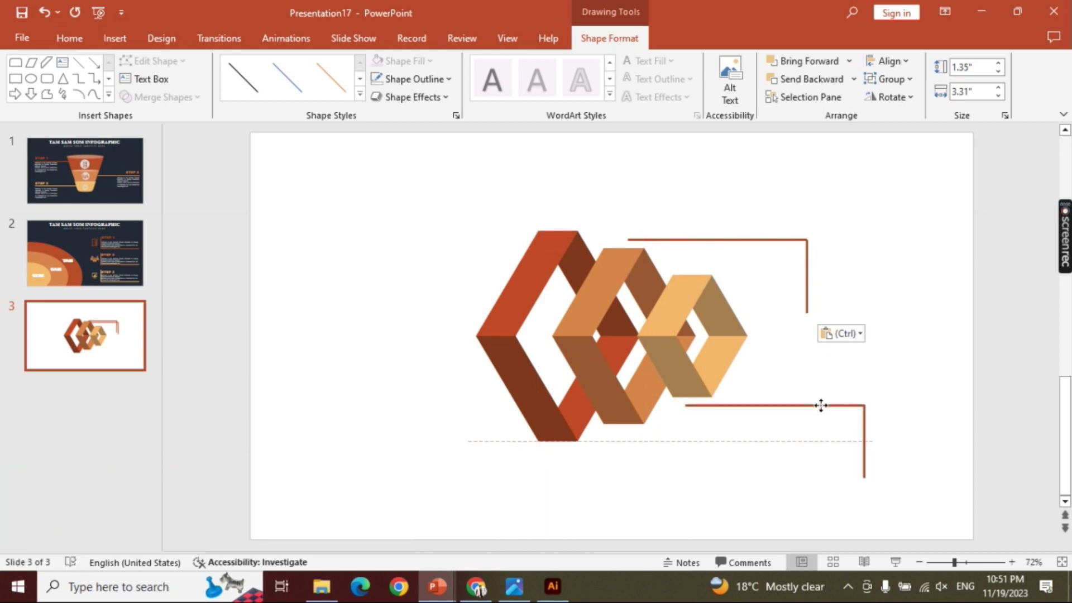
pyautogui.click(806, 275)
pyautogui.moveTo(814, 275); pyautogui.dragTo(783, 275)
pyautogui.click(864, 440)
pyautogui.moveTo(870, 441)
pyautogui.mouseDown()
pyautogui.moveTo(844, 441)
pyautogui.moveTo(792, 407)
pyautogui.mouseUp()
# Step: Flip the lower bracket vertically and fine-tune both right brackets' size and position
pyautogui.click(891, 97)
pyautogui.click(913, 174)
pyautogui.click(756, 244)
pyautogui.click(794, 359)
pyautogui.moveTo(759, 326); pyautogui.dragTo(759, 337)
pyautogui.click(783, 265)
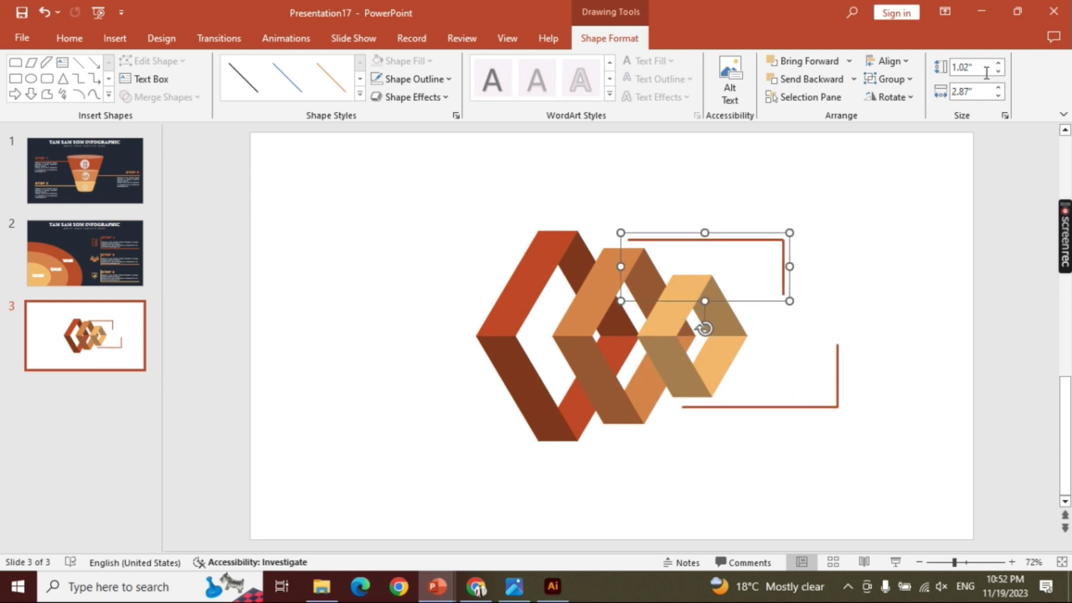
pyautogui.click(805, 407)
pyautogui.moveTo(776, 400); pyautogui.dragTo(779, 407)
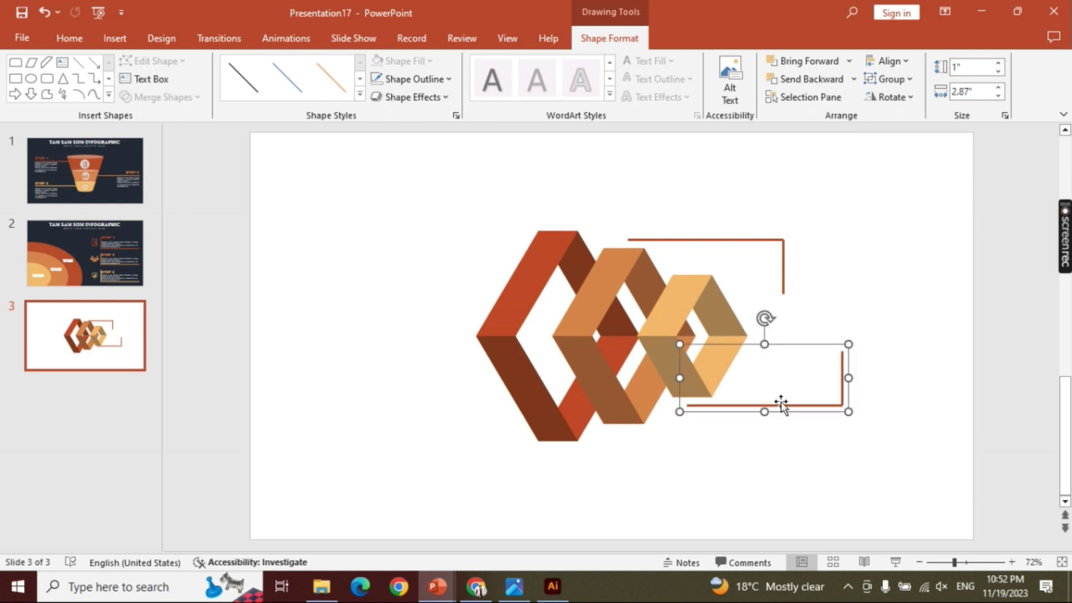
pyautogui.moveTo(746, 241); pyautogui.dragTo(738, 245)
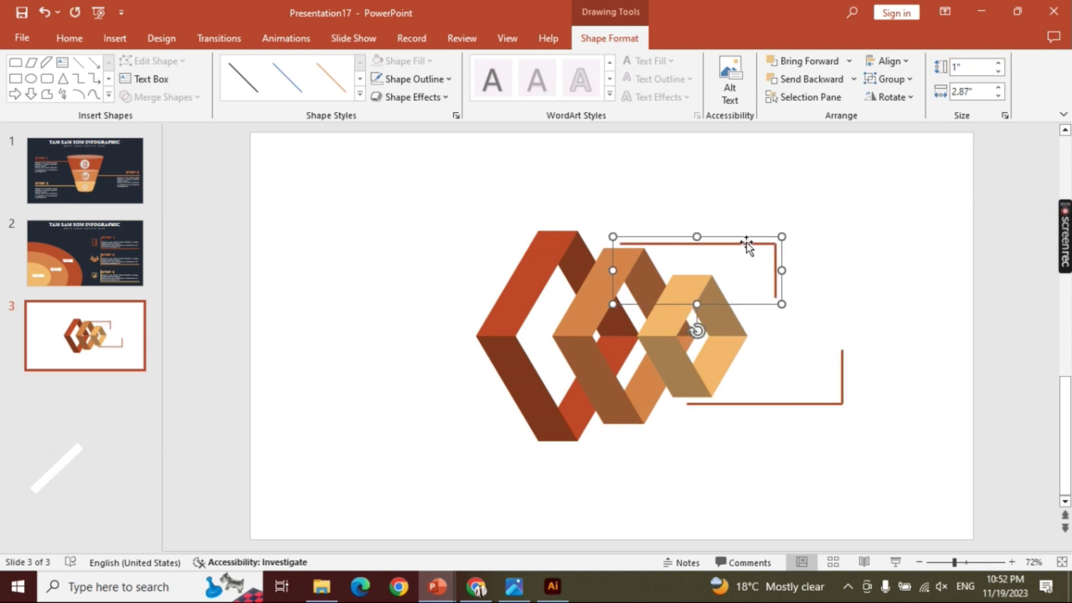
# Step: Duplicate the upper bracket, mirror it horizontally to the left of the diamonds, and enlarge it
pyautogui.hotkey('ctrl', 'd')
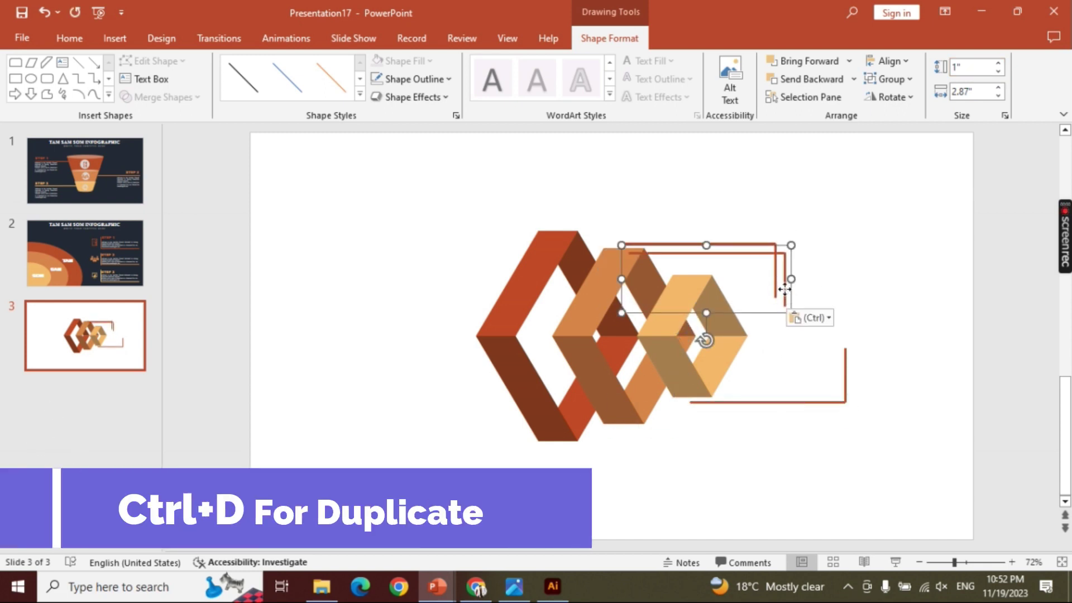
pyautogui.moveTo(784, 289); pyautogui.dragTo(503, 307)
pyautogui.click(892, 97)
pyautogui.click(904, 175)
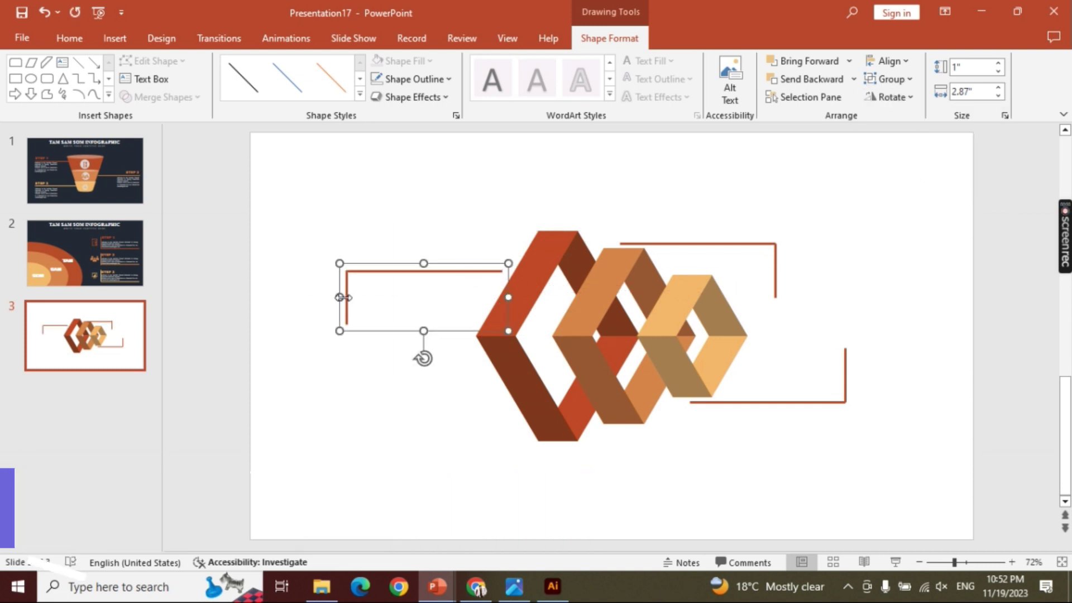
pyautogui.moveTo(339, 297); pyautogui.dragTo(334, 297)
pyautogui.moveTo(398, 331); pyautogui.dragTo(398, 377)
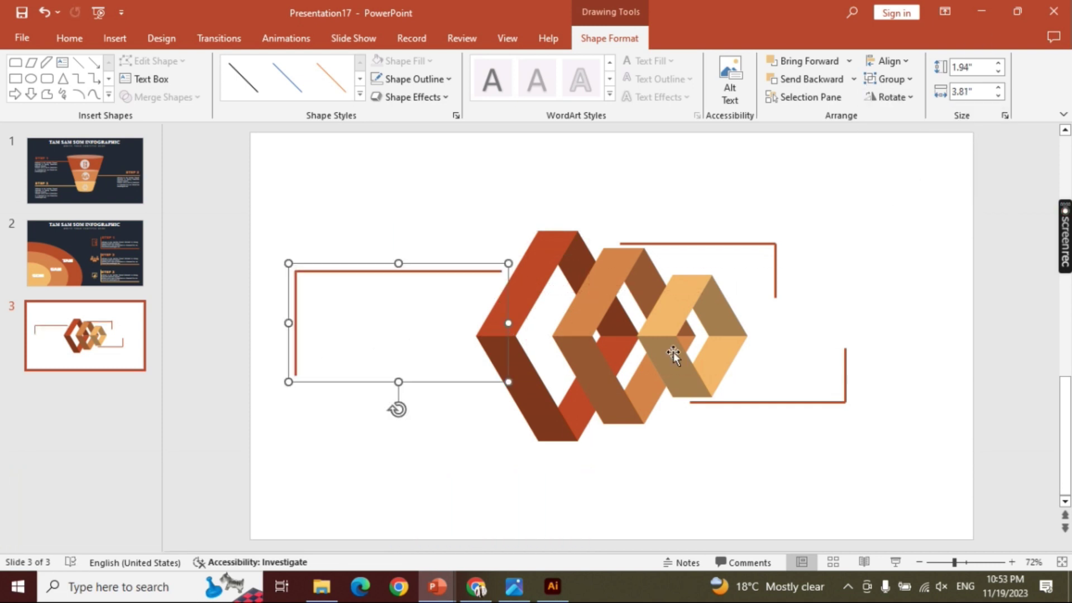
pyautogui.click(1010, 338)
pyautogui.click(830, 402)
# Step: Outline the right brackets in light orange and a medium orange sampled from a diamond
pyautogui.click(416, 79)
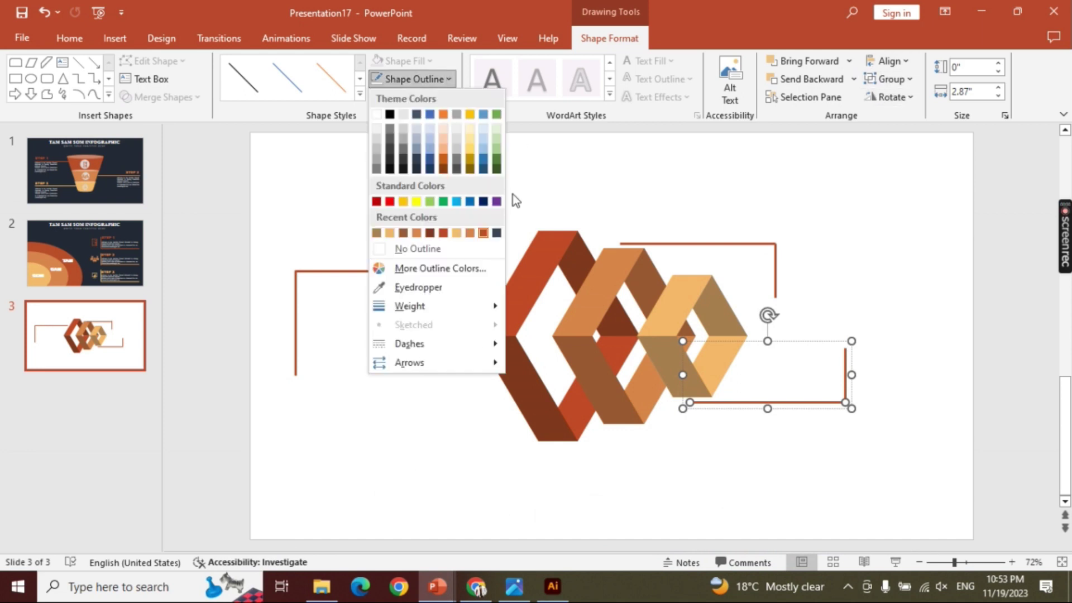
pyautogui.click(384, 232)
pyautogui.click(416, 79)
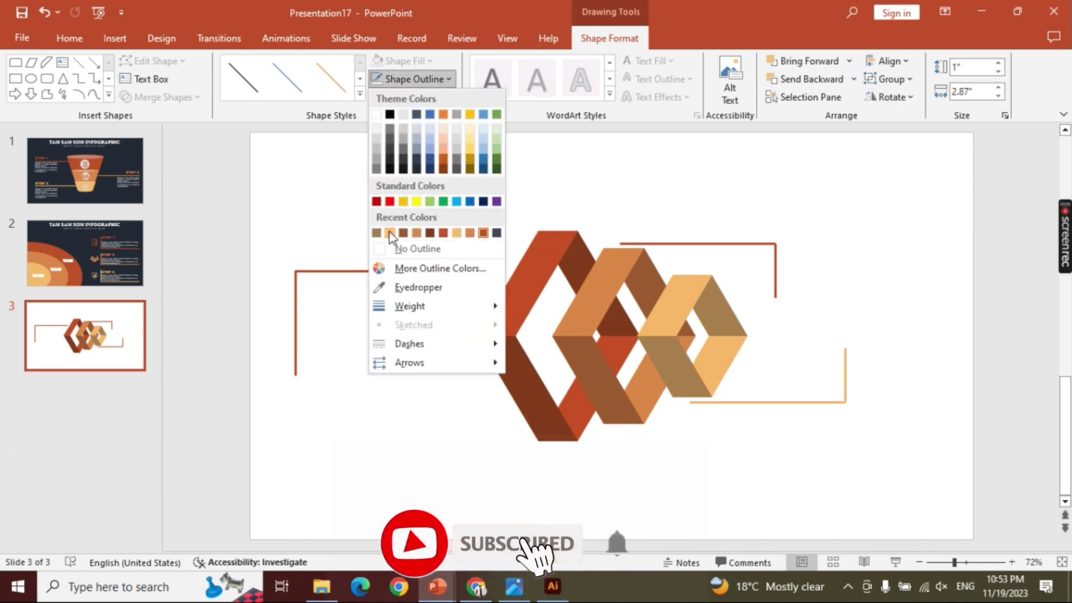
pyautogui.click(392, 232)
pyautogui.click(775, 273)
pyautogui.click(416, 79)
pyautogui.click(413, 287)
pyautogui.click(599, 291)
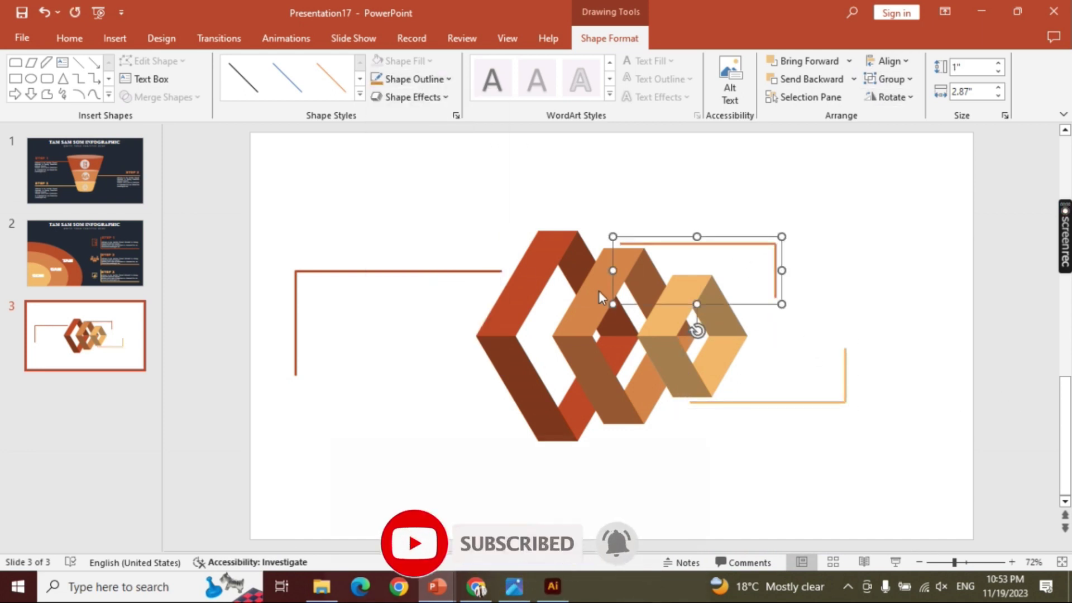
pyautogui.click(391, 271)
pyautogui.click(240, 222)
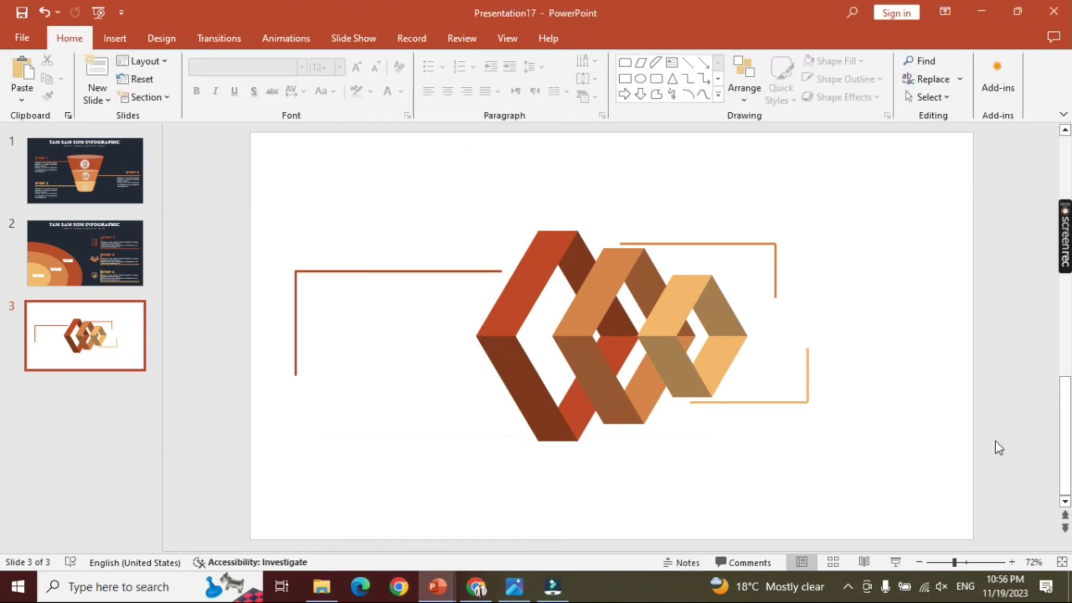
# Step: Paste the STEP 1–3 text blocks, nudge the whole infographic down twice, and return to slide 2
pyautogui.hotkey('ctrl', 'v')
pyautogui.click(1015, 429)
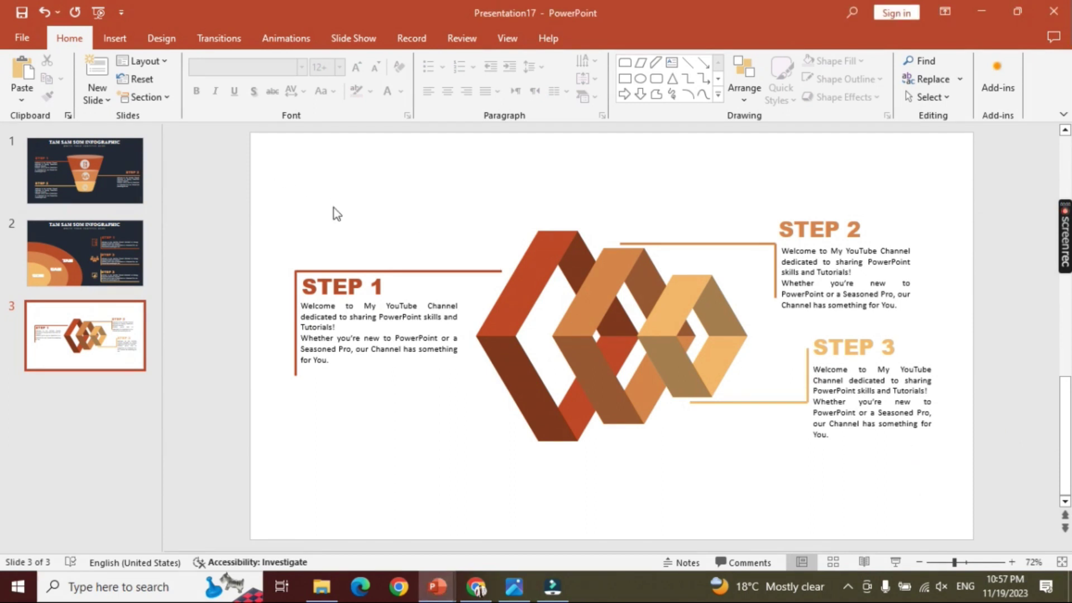
pyautogui.moveTo(258, 149); pyautogui.dragTo(974, 531)
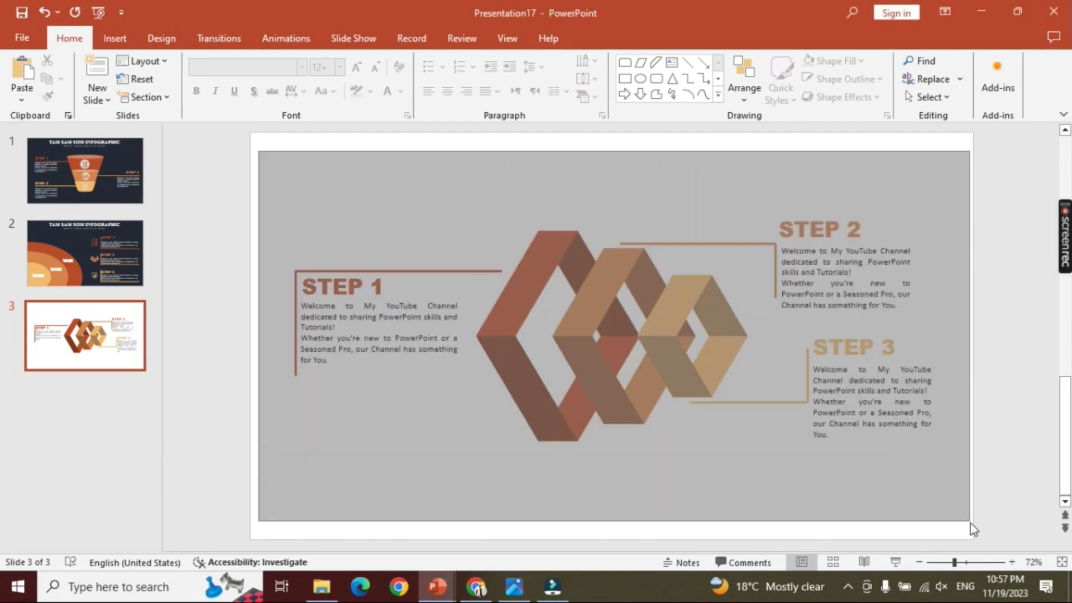
pyautogui.press('Down')
pyautogui.press('Down')
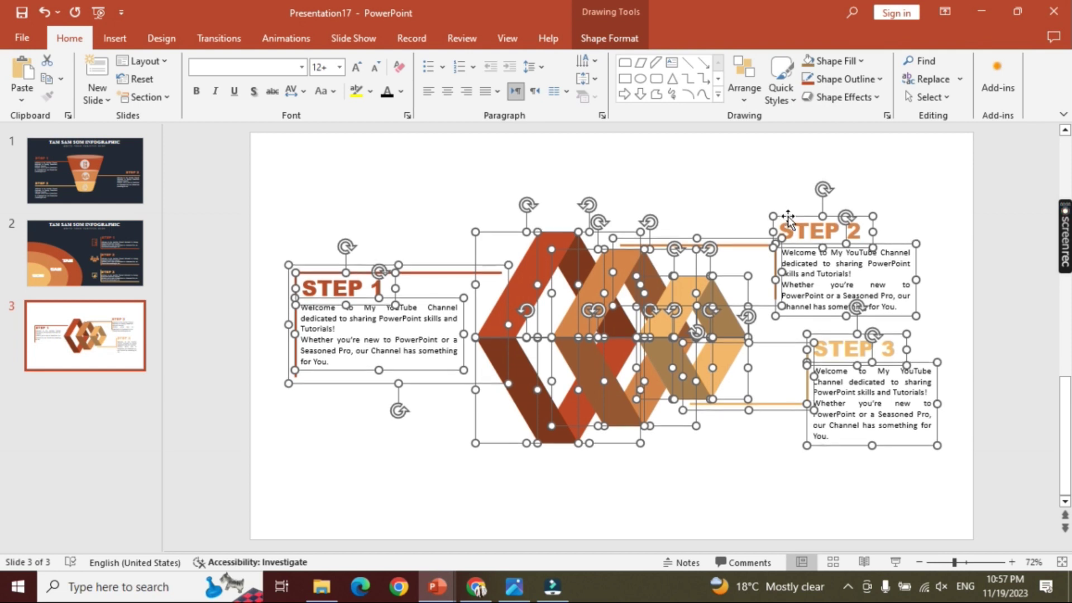
pyautogui.press('Down')
pyautogui.press('Down')
pyautogui.press('Down')
pyautogui.press('Down')
pyautogui.press('Down')
pyautogui.press('Down')
pyautogui.press('Down')
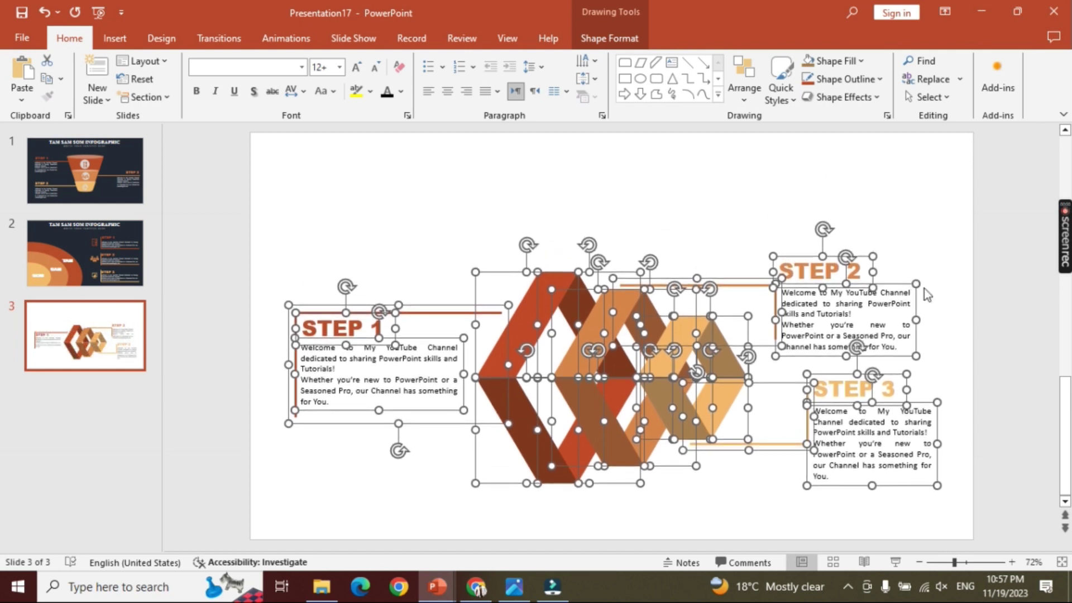
pyautogui.click(1022, 333)
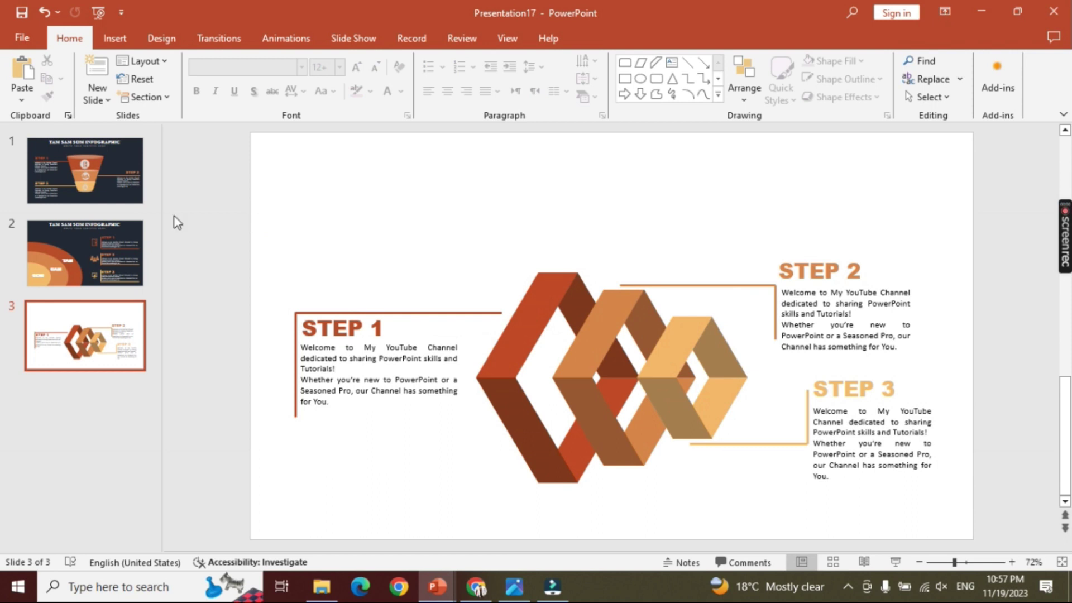
pyautogui.click(102, 237)
pyautogui.click(525, 179)
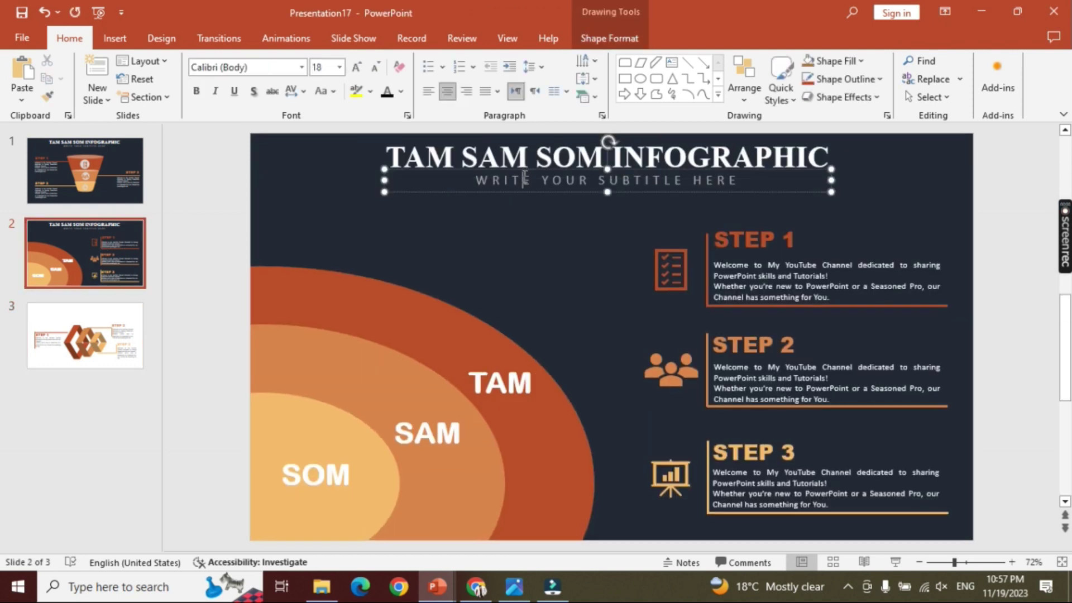
# Step: Copy the title and subtitle from slide 2 onto slide 3 and make the title black
pyautogui.keyDown('shift'); pyautogui.click(501, 159); pyautogui.keyUp('shift')
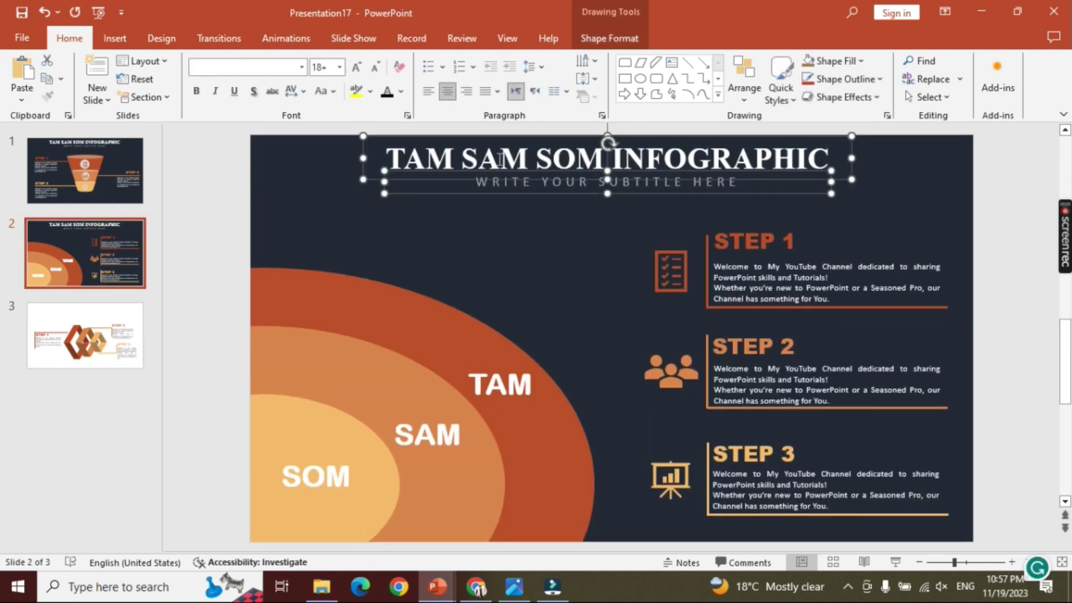
pyautogui.click(112, 312)
pyautogui.hotkey('ctrl', 'v')
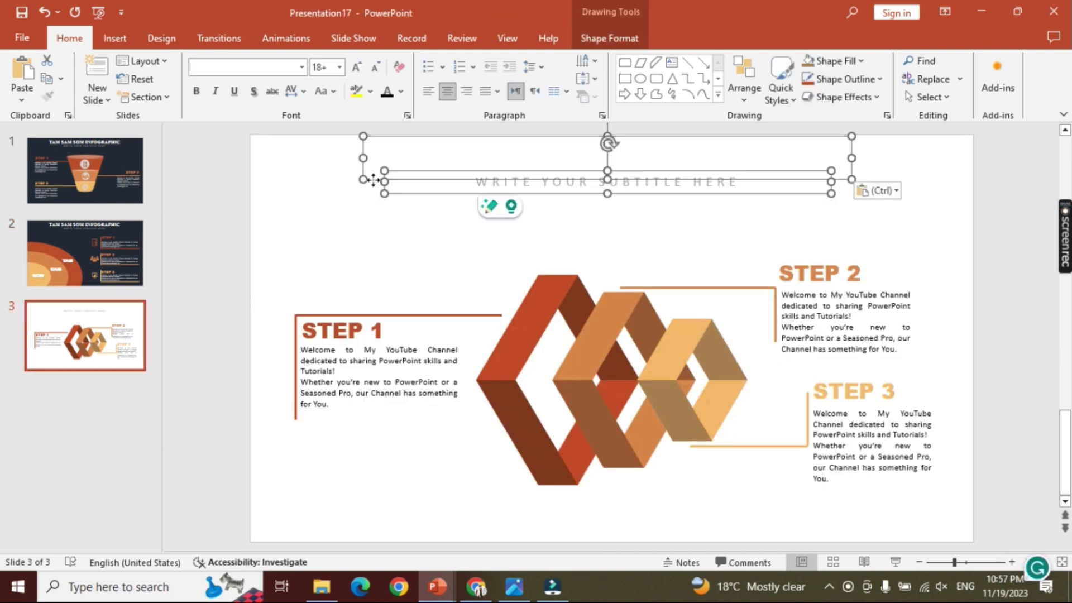
pyautogui.click(353, 206)
pyautogui.click(389, 167)
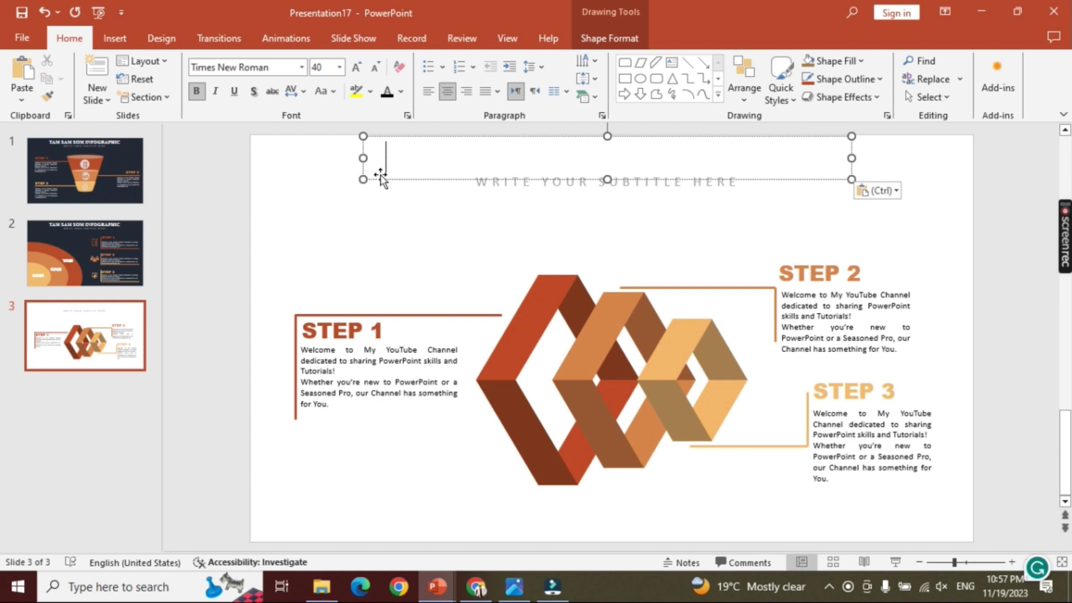
pyautogui.click(378, 179)
pyautogui.click(389, 94)
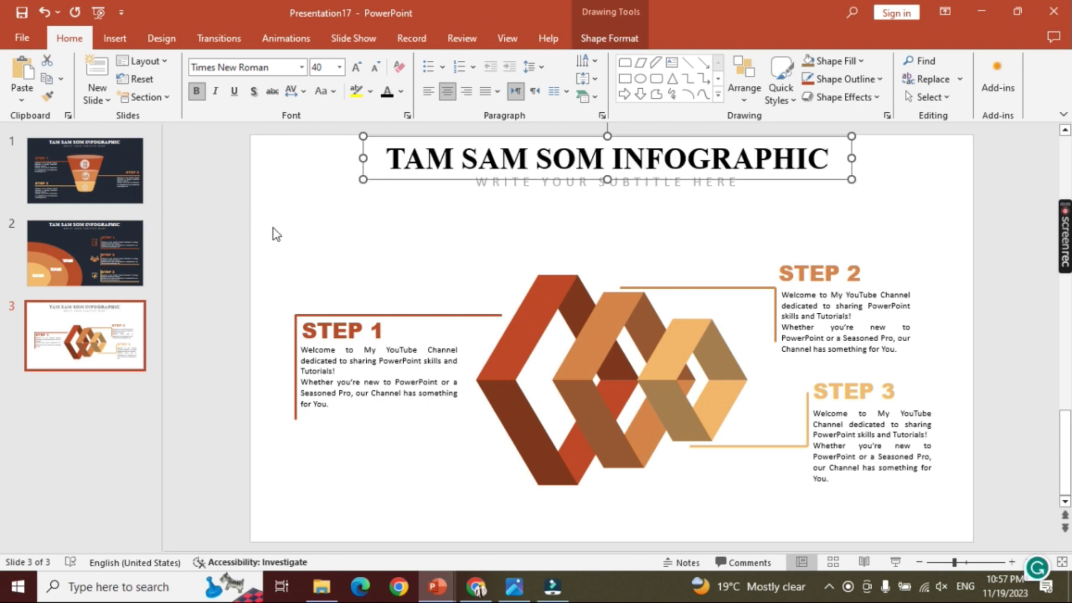
# Step: Nudge the whole infographic up one step beneath the title
pyautogui.click(222, 226)
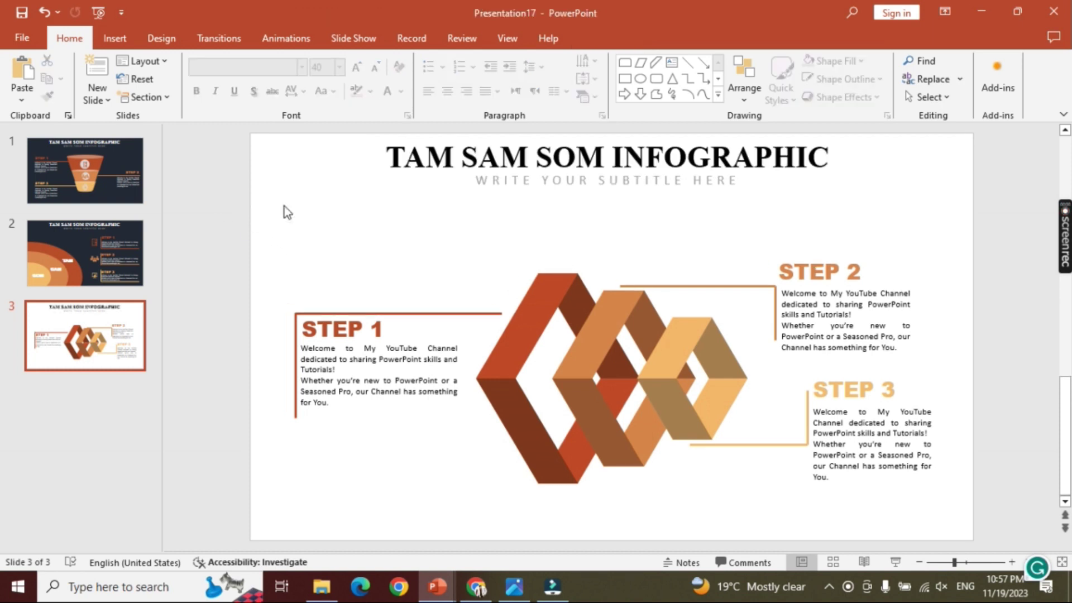
pyautogui.moveTo(238, 196); pyautogui.dragTo(989, 534)
pyautogui.press('Up')
pyautogui.press('Up')
pyautogui.press('Up')
pyautogui.press('Up')
pyautogui.press('Up')
pyautogui.press('Up')
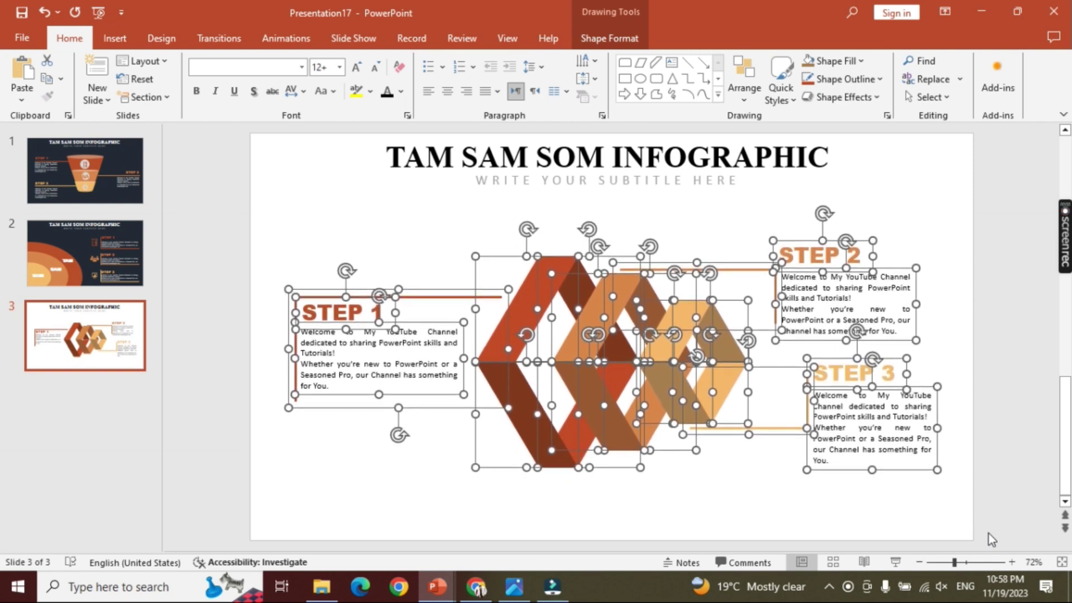
# Step: Run slide 3 as a full-screen slide show from the status bar
pyautogui.click(989, 533)
pyautogui.click(895, 561)
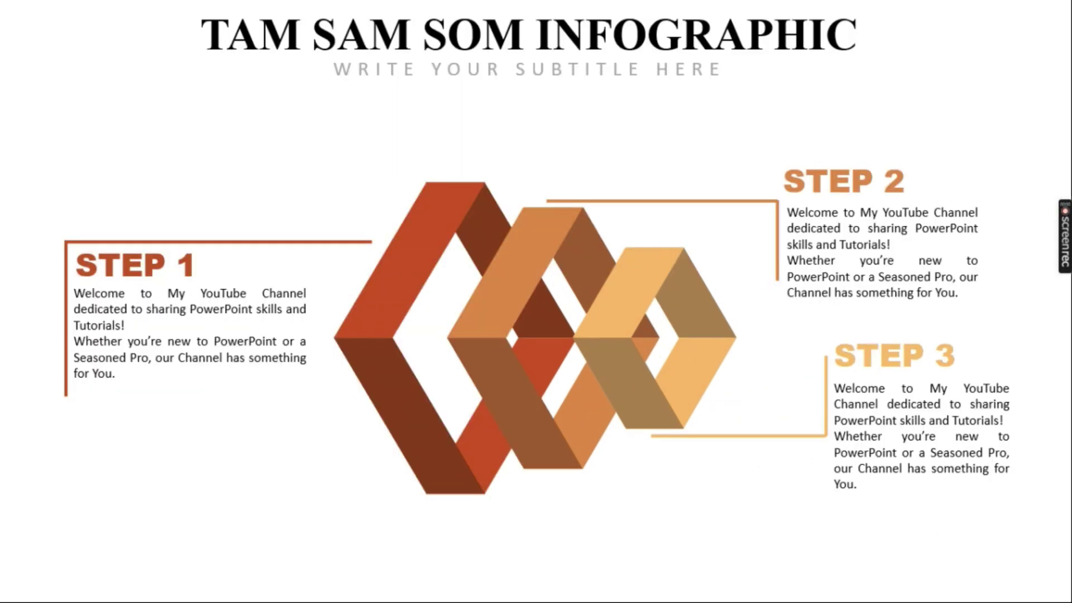